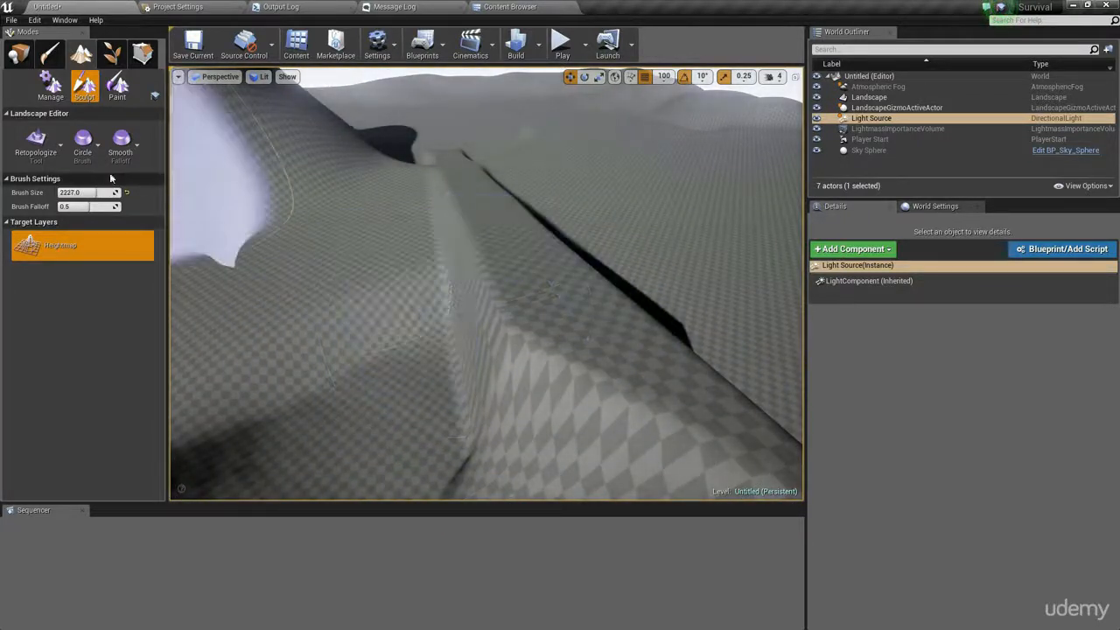
Inspect the landscape mesh around the steep slope in wireframe view, and return to lit view
{"action": "right_click_drag", "start_coordinate": [498, 310], "coordinate": [479, 280]}
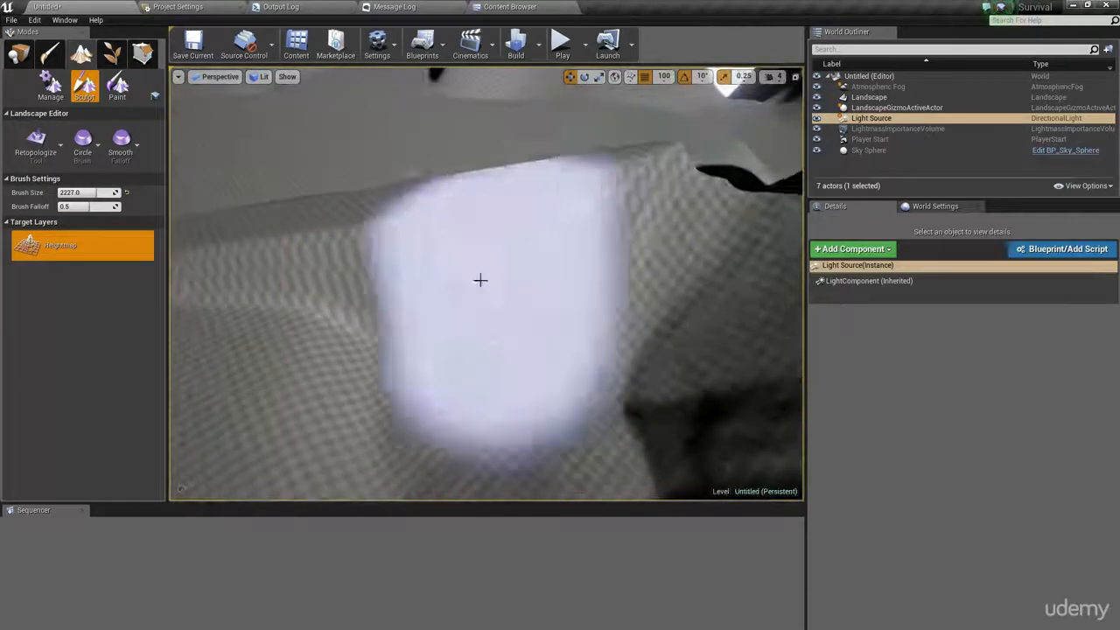
{"action": "right_click_drag", "start_coordinate": [547, 256], "coordinate": [595, 262]}
{"action": "key", "text": "alt+2"}
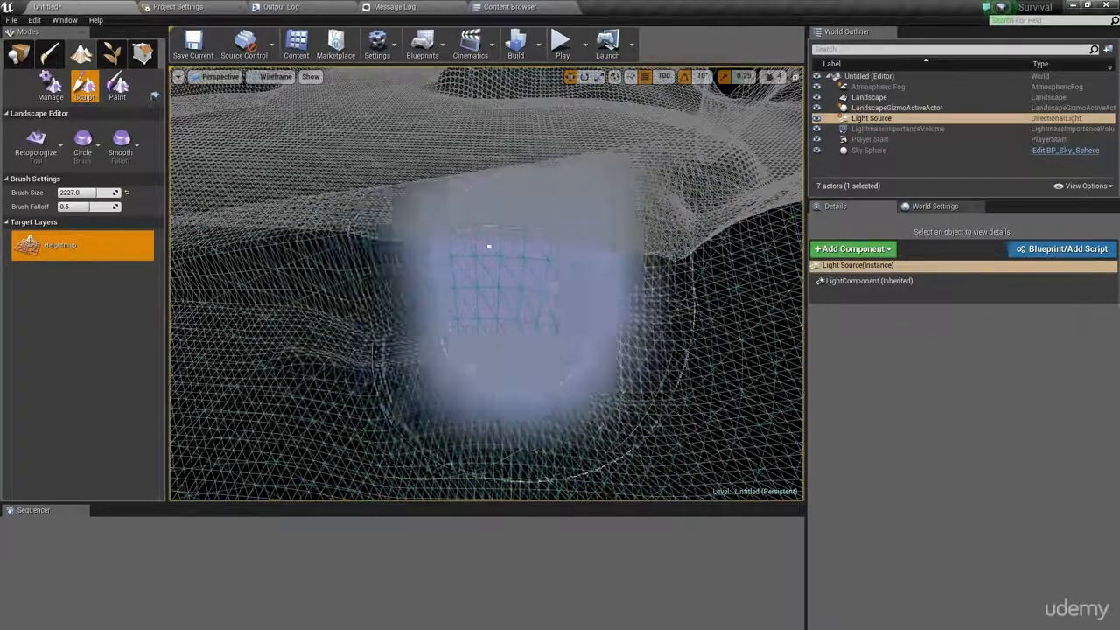
{"action": "key", "text": "alt+4"}
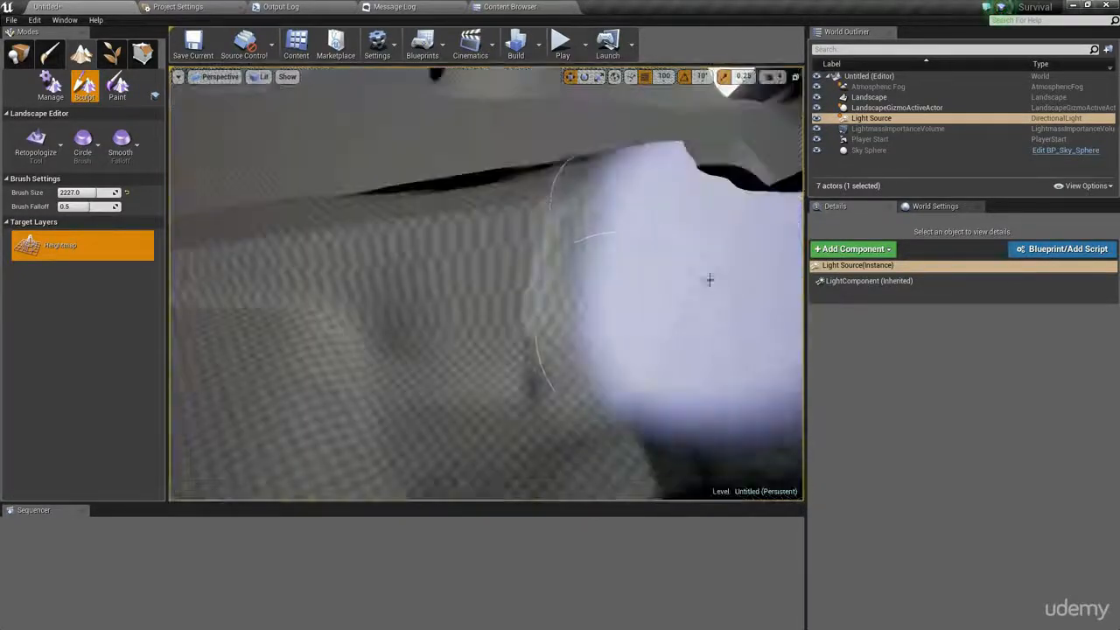
Try the Retopologize tool along the steep ridge slope and undo the strokes
{"action": "mouse_move", "coordinate": [525, 307]}
{"action": "right_mouse_down"}
{"action": "mouse_move", "coordinate": [517, 254]}
{"action": "mouse_move", "coordinate": [560, 267]}
{"action": "mouse_move", "coordinate": [534, 202]}
{"action": "mouse_move", "coordinate": [542, 262]}
{"action": "mouse_move", "coordinate": [547, 197]}
{"action": "mouse_move", "coordinate": [560, 262]}
{"action": "mouse_move", "coordinate": [569, 240]}
{"action": "right_mouse_up"}
{"action": "mouse_move", "coordinate": [569, 240]}
{"action": "left_mouse_down"}
{"action": "mouse_move", "coordinate": [322, 292]}
{"action": "mouse_move", "coordinate": [715, 205]}
{"action": "mouse_move", "coordinate": [226, 342]}
{"action": "mouse_move", "coordinate": [525, 270]}
{"action": "mouse_move", "coordinate": [716, 198]}
{"action": "mouse_move", "coordinate": [254, 333]}
{"action": "mouse_move", "coordinate": [603, 280]}
{"action": "mouse_move", "coordinate": [275, 350]}
{"action": "mouse_move", "coordinate": [695, 219]}
{"action": "mouse_move", "coordinate": [325, 250]}
{"action": "mouse_move", "coordinate": [250, 325]}
{"action": "mouse_move", "coordinate": [630, 272]}
{"action": "mouse_move", "coordinate": [341, 363]}
{"action": "mouse_move", "coordinate": [394, 341]}
{"action": "left_mouse_up"}
{"action": "mouse_move", "coordinate": [452, 303]}
{"action": "right_mouse_down"}
{"action": "mouse_move", "coordinate": [516, 372]}
{"action": "mouse_move", "coordinate": [603, 359]}
{"action": "mouse_move", "coordinate": [551, 320]}
{"action": "mouse_move", "coordinate": [549, 357]}
{"action": "right_mouse_up"}
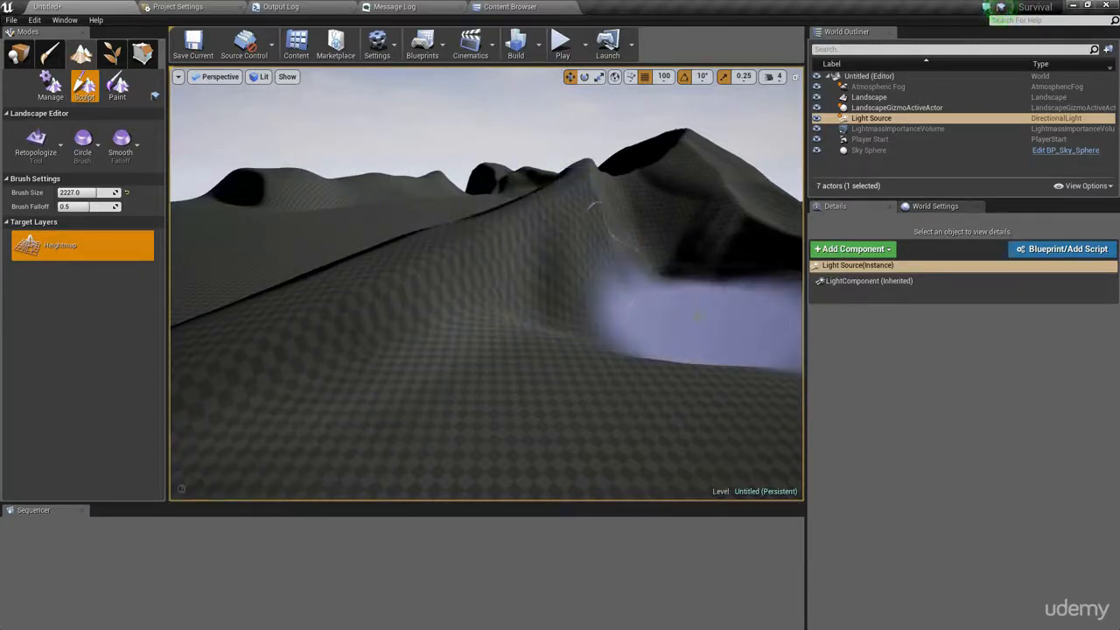
{"action": "key", "text": "ctrl+z"}
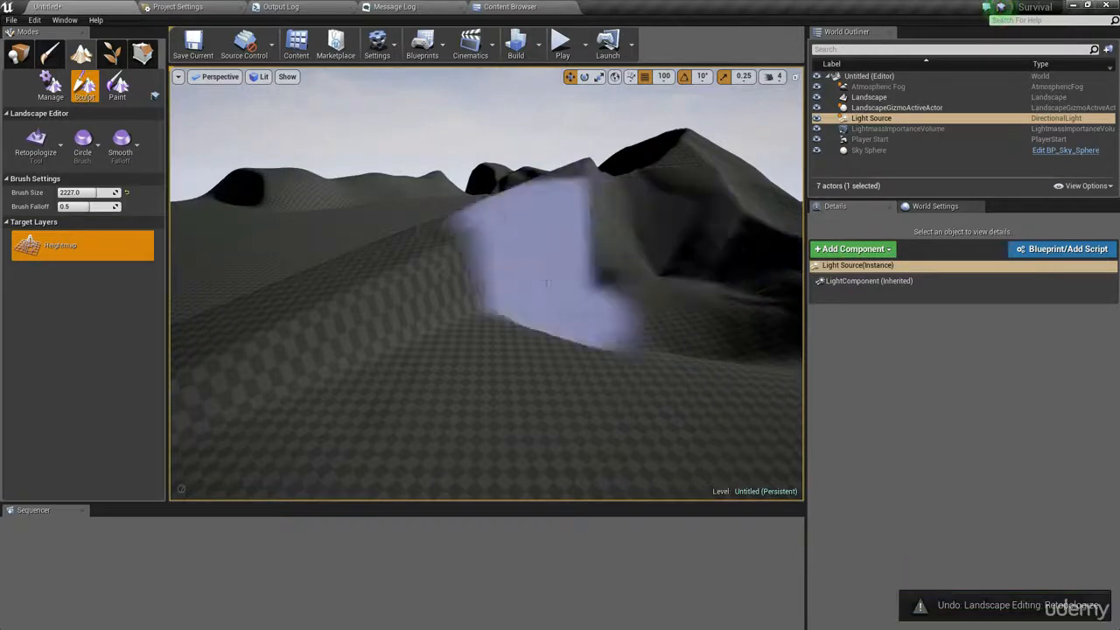
{"action": "mouse_move", "coordinate": [544, 263]}
{"action": "right_mouse_down"}
{"action": "mouse_move", "coordinate": [630, 280]}
{"action": "mouse_move", "coordinate": [547, 293]}
{"action": "right_mouse_up"}
{"action": "key", "text": "ctrl+z"}
{"action": "mouse_move", "coordinate": [646, 285]}
{"action": "right_mouse_down"}
{"action": "mouse_move", "coordinate": [744, 288]}
{"action": "mouse_move", "coordinate": [669, 282]}
{"action": "right_mouse_up"}
Mirror the landscape from -X to +X with the Mirror tool, inspect both halves, and undo the mirroring
{"action": "left_click", "coordinate": [38, 160]}
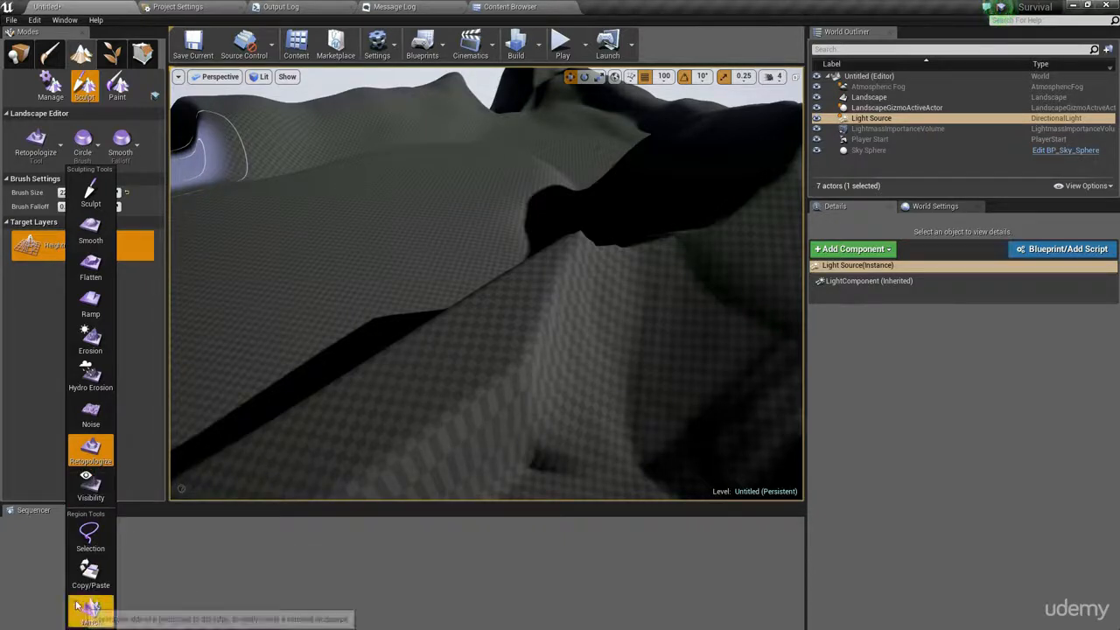
{"action": "left_click", "coordinate": [101, 608]}
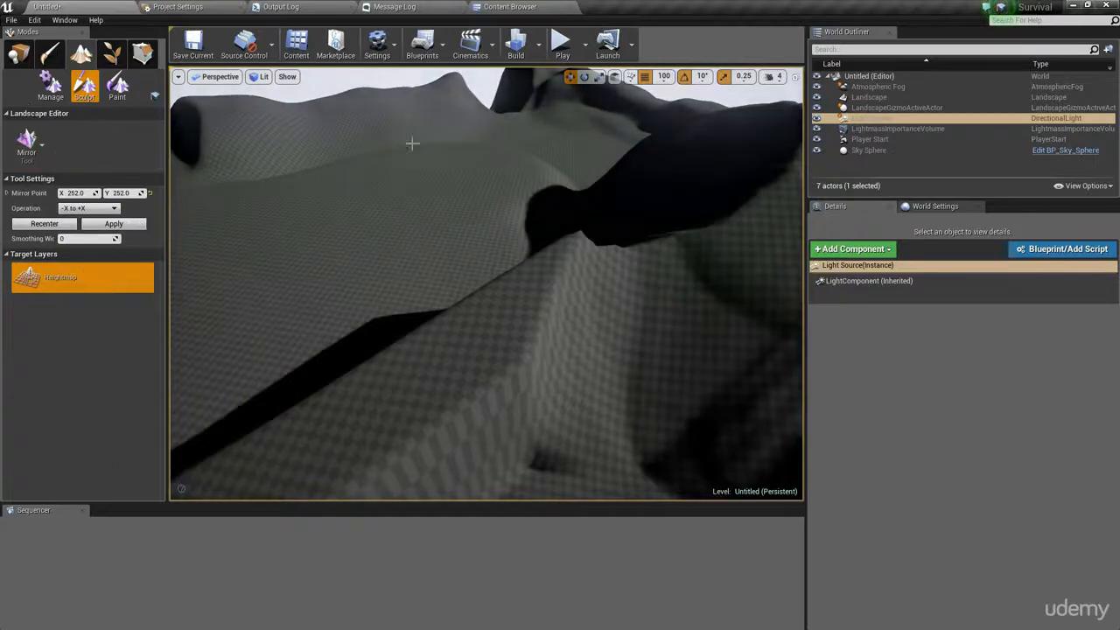
{"action": "right_click_drag", "start_coordinate": [487, 284], "coordinate": [461, 246]}
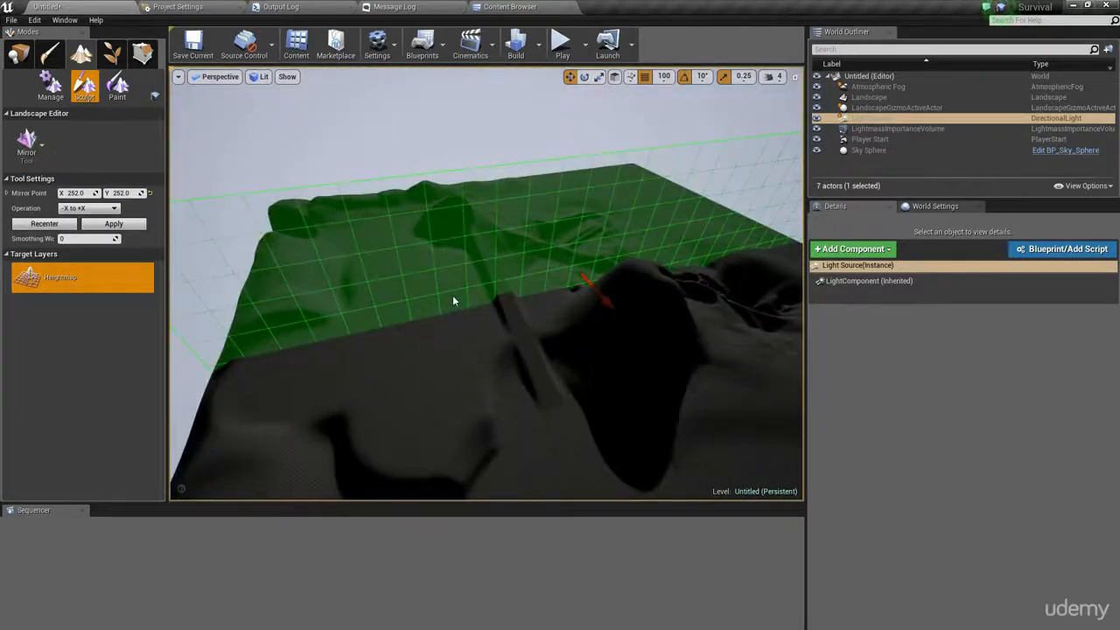
{"action": "mouse_move", "coordinate": [453, 301]}
{"action": "right_mouse_down"}
{"action": "mouse_move", "coordinate": [488, 284]}
{"action": "mouse_move", "coordinate": [460, 311]}
{"action": "mouse_move", "coordinate": [456, 301]}
{"action": "right_mouse_up"}
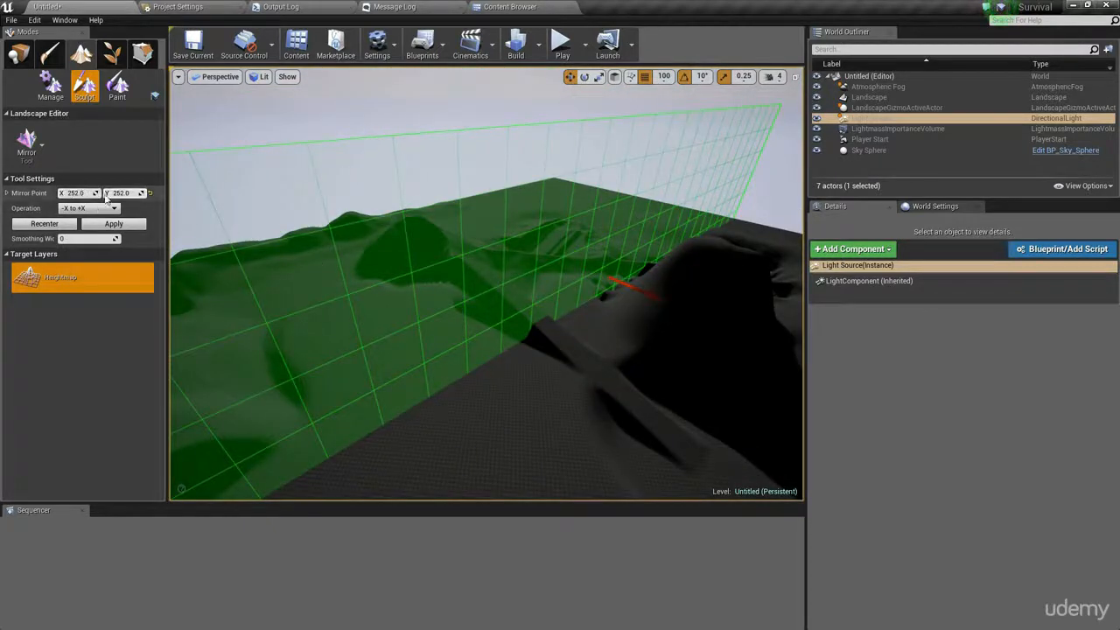
{"action": "left_click", "coordinate": [112, 208]}
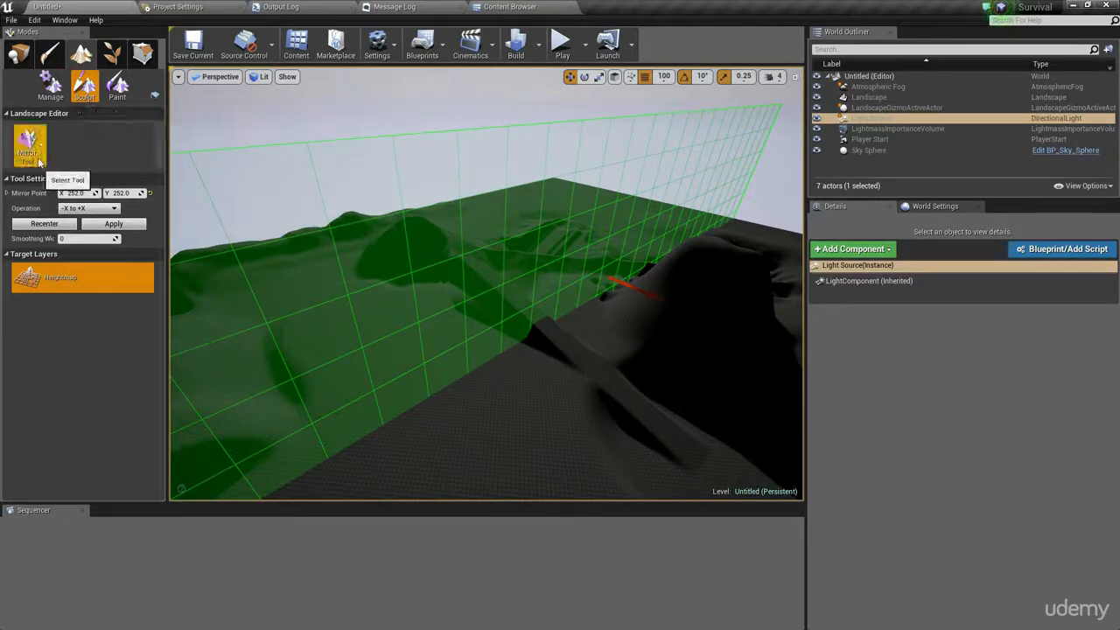
{"action": "left_click", "coordinate": [134, 224]}
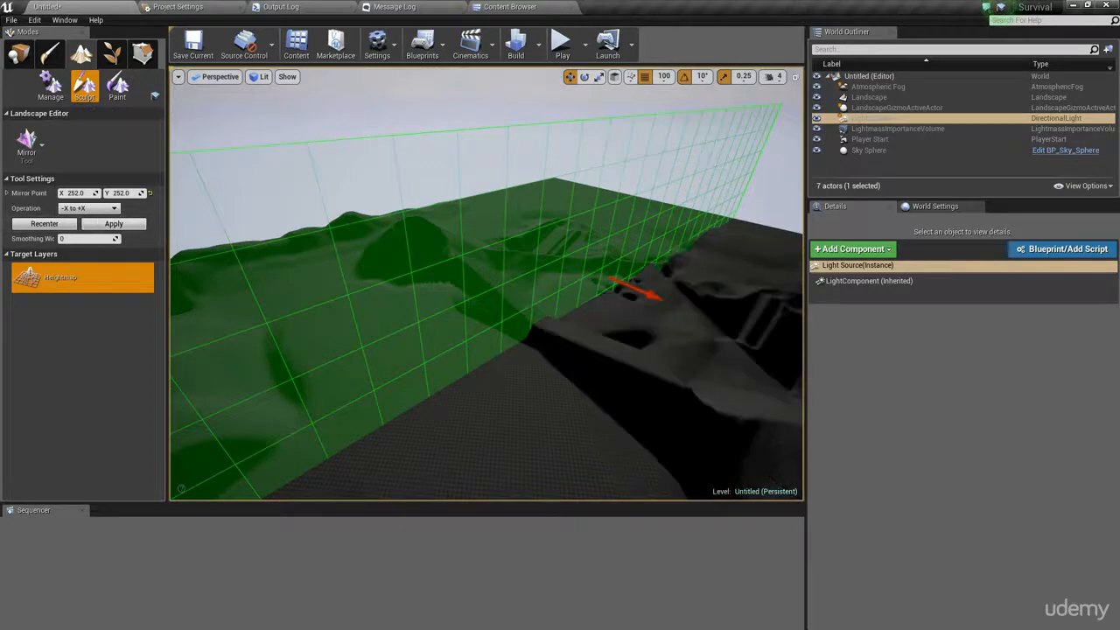
{"action": "right_click_drag", "start_coordinate": [485, 284], "coordinate": [527, 298]}
{"action": "right_click_drag", "start_coordinate": [612, 288], "coordinate": [416, 328]}
{"action": "right_click_drag", "start_coordinate": [560, 306], "coordinate": [587, 296]}
{"action": "key", "text": "ctrl+z"}
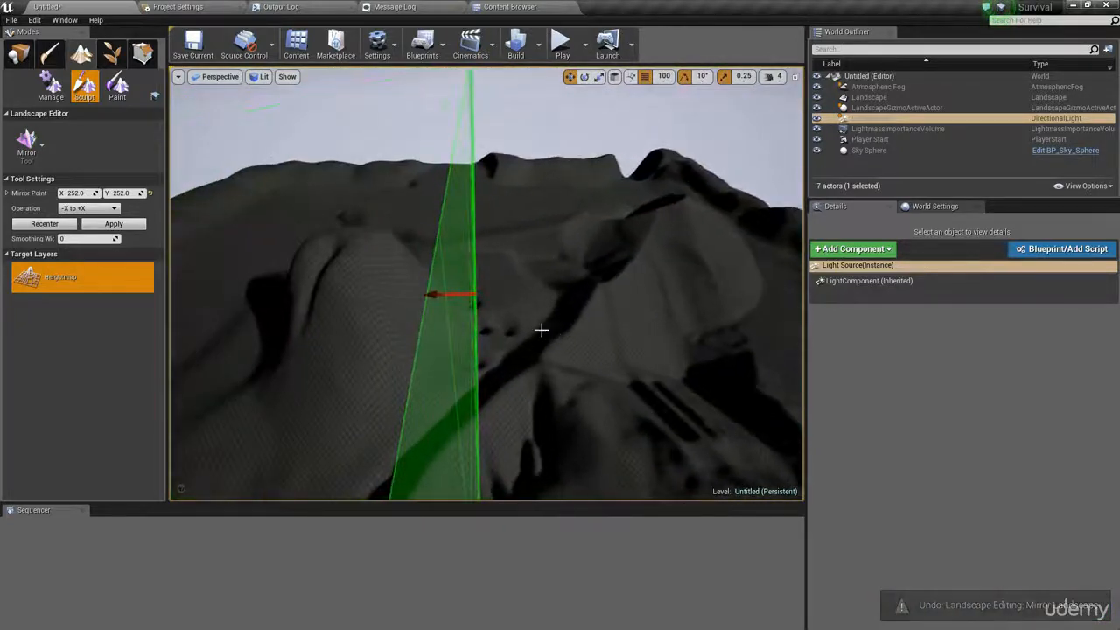
Mirror the landscape in the opposite direction, +X to -X, and undo it
{"action": "left_click", "coordinate": [77, 226]}
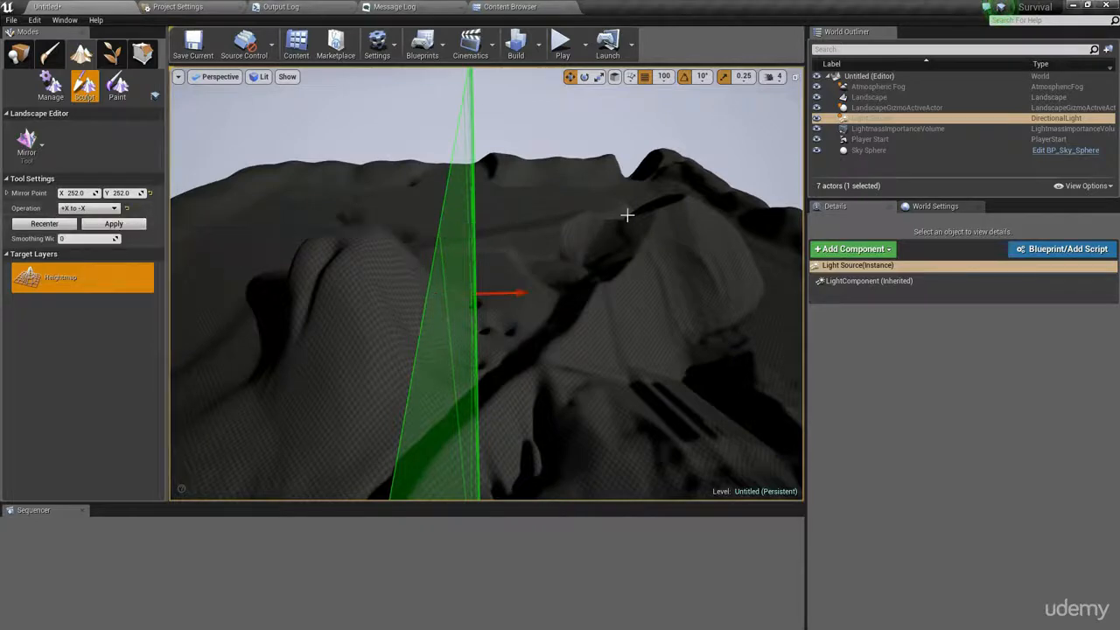
{"action": "left_click", "coordinate": [115, 225]}
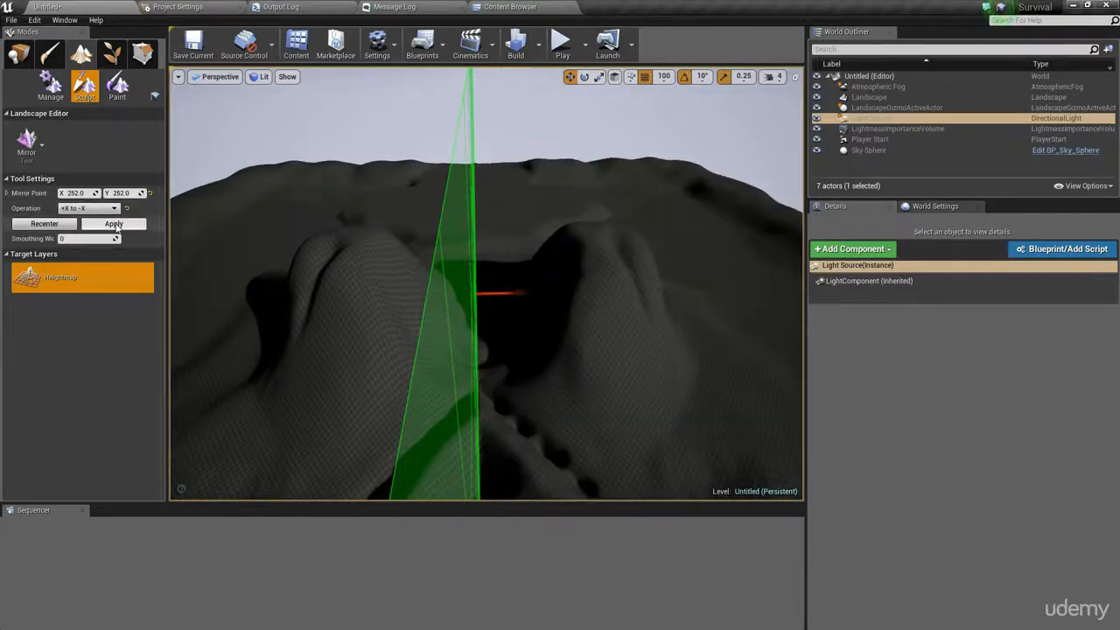
{"action": "mouse_move", "coordinate": [607, 294]}
{"action": "right_mouse_down"}
{"action": "mouse_move", "coordinate": [604, 315]}
{"action": "mouse_move", "coordinate": [560, 329]}
{"action": "mouse_move", "coordinate": [604, 298]}
{"action": "right_mouse_up"}
{"action": "key", "text": "ctrl+z"}
Apply the mirror operation Rotate -X to +X to the landscape, inspect it from above, and undo it
{"action": "left_click", "coordinate": [105, 210]}
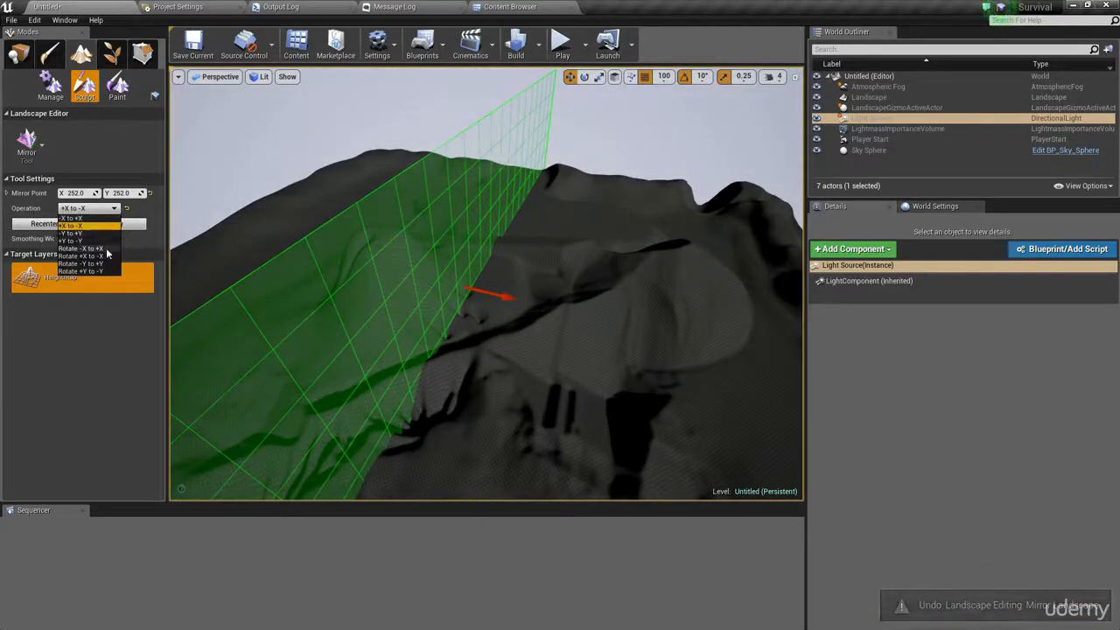
{"action": "left_click", "coordinate": [107, 250]}
{"action": "right_click_drag", "start_coordinate": [508, 326], "coordinate": [553, 376]}
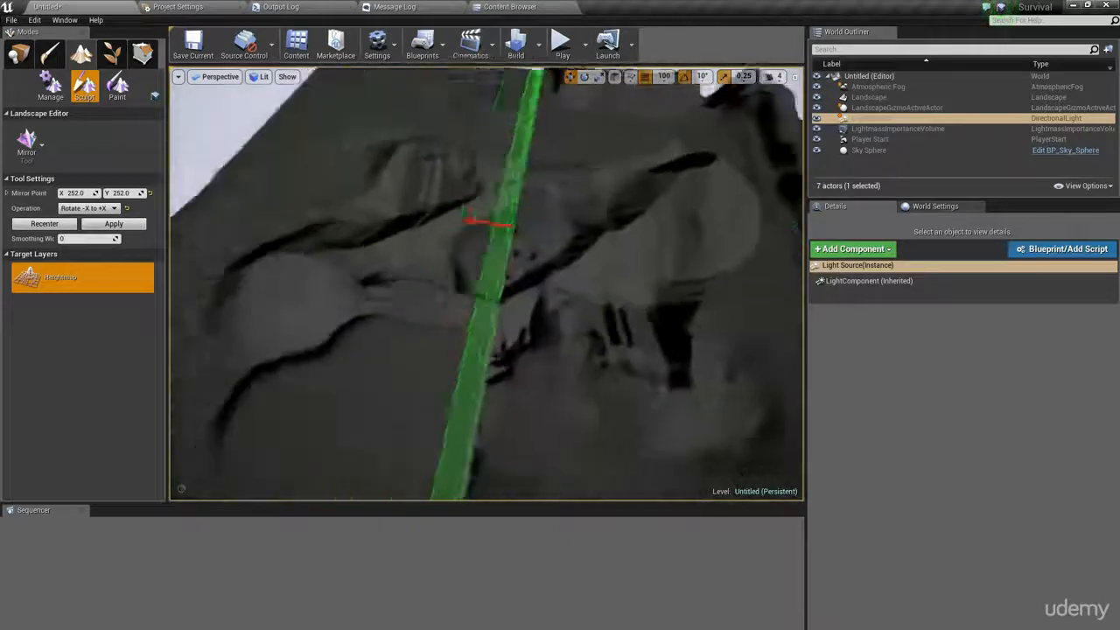
{"action": "right_click_drag", "start_coordinate": [667, 289], "coordinate": [667, 268]}
{"action": "right_click_drag", "start_coordinate": [562, 191], "coordinate": [561, 156]}
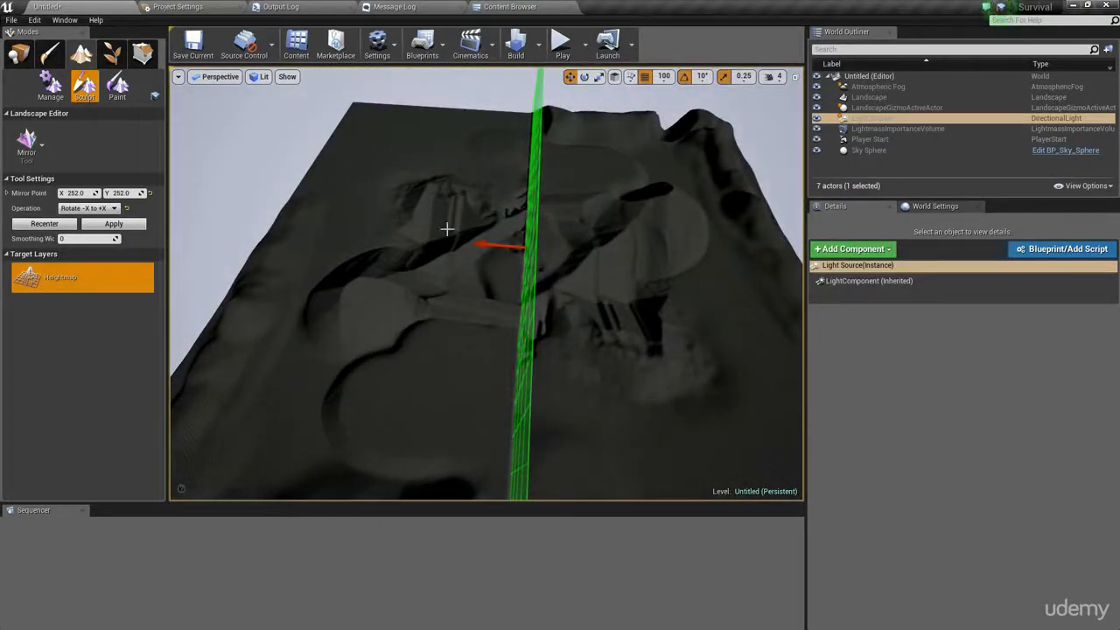
{"action": "right_click_drag", "start_coordinate": [417, 243], "coordinate": [400, 252]}
{"action": "key", "text": "ctrl+z"}
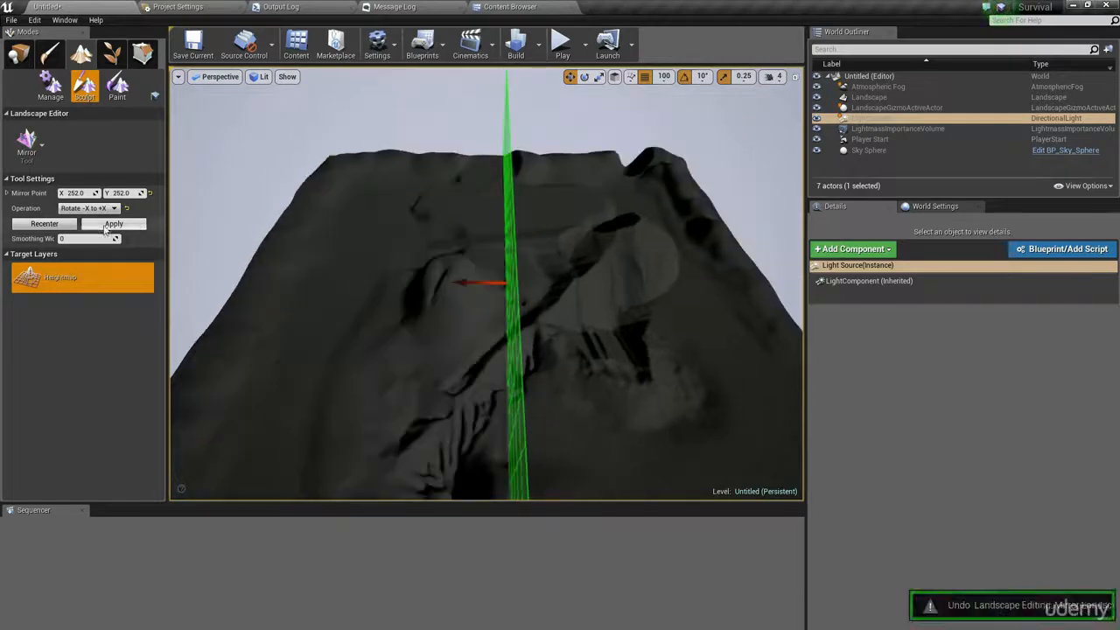
Apply the mirror operation Rotate +Y to -Y to the landscape, inspect the terrain, and undo it
{"action": "left_click", "coordinate": [88, 209]}
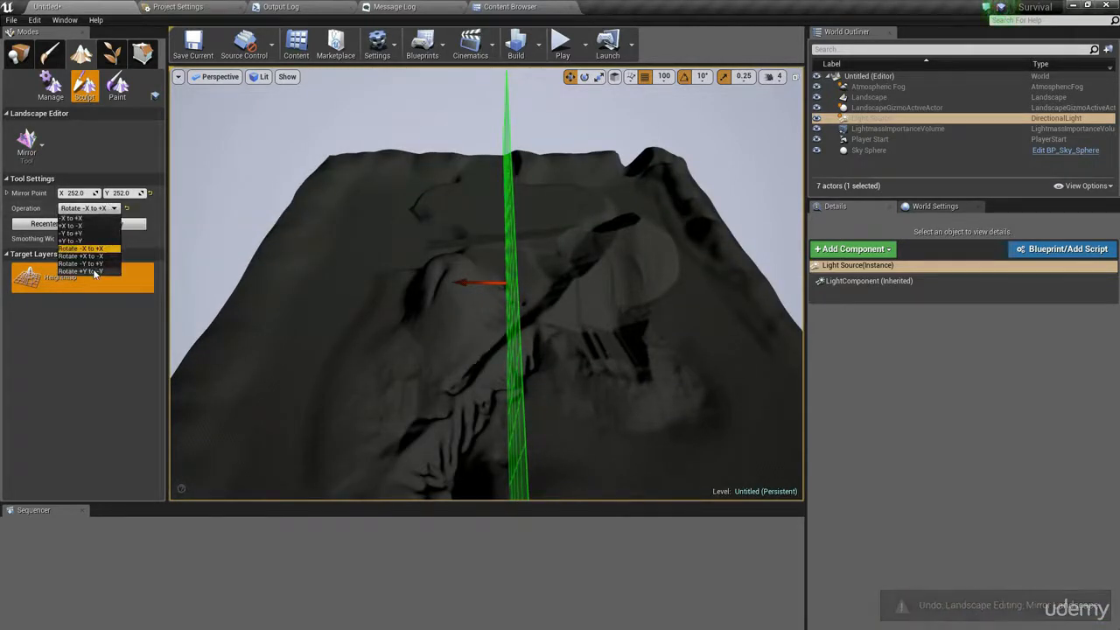
{"action": "left_click", "coordinate": [80, 272]}
{"action": "left_click", "coordinate": [131, 227]}
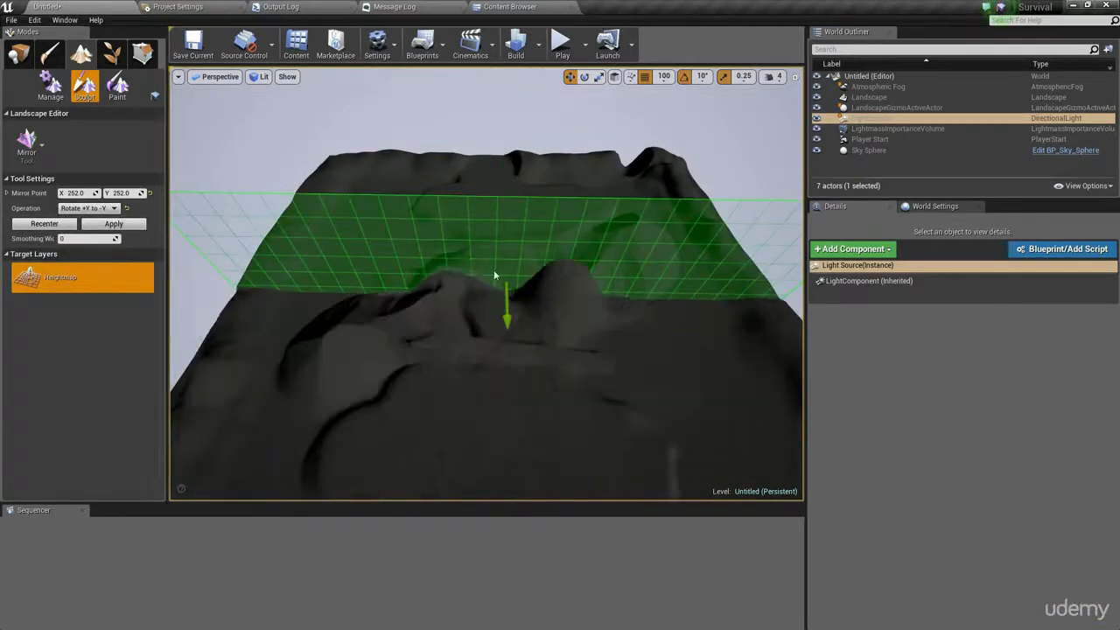
{"action": "right_click_drag", "start_coordinate": [495, 275], "coordinate": [315, 282]}
{"action": "right_click_drag", "start_coordinate": [453, 277], "coordinate": [431, 294]}
{"action": "key", "text": "ctrl+z"}
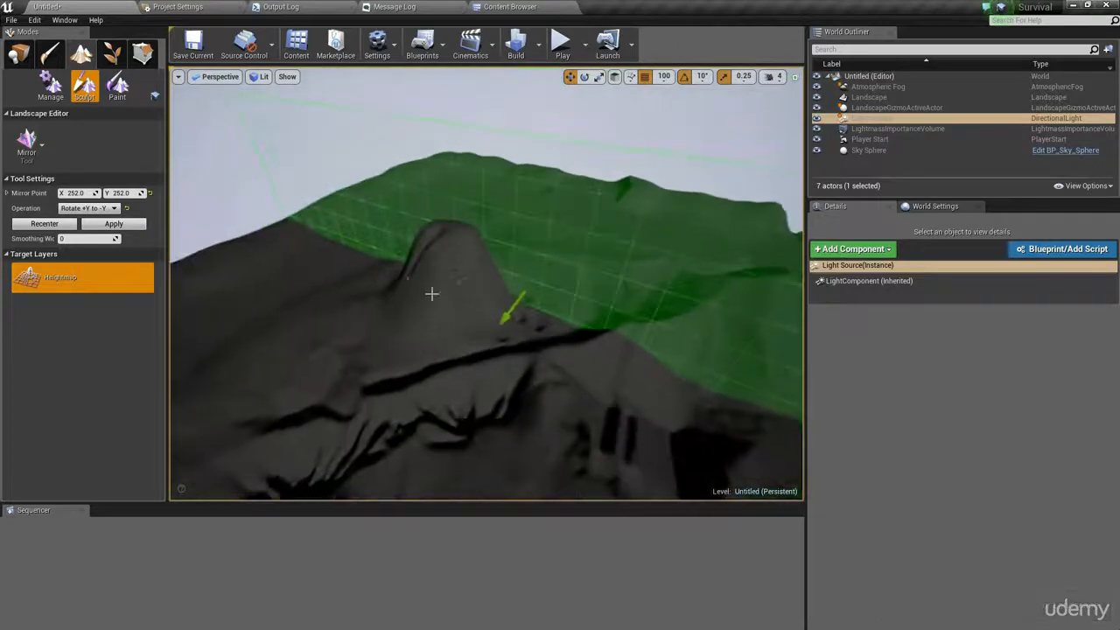
{"action": "right_click_drag", "start_coordinate": [455, 343], "coordinate": [325, 301]}
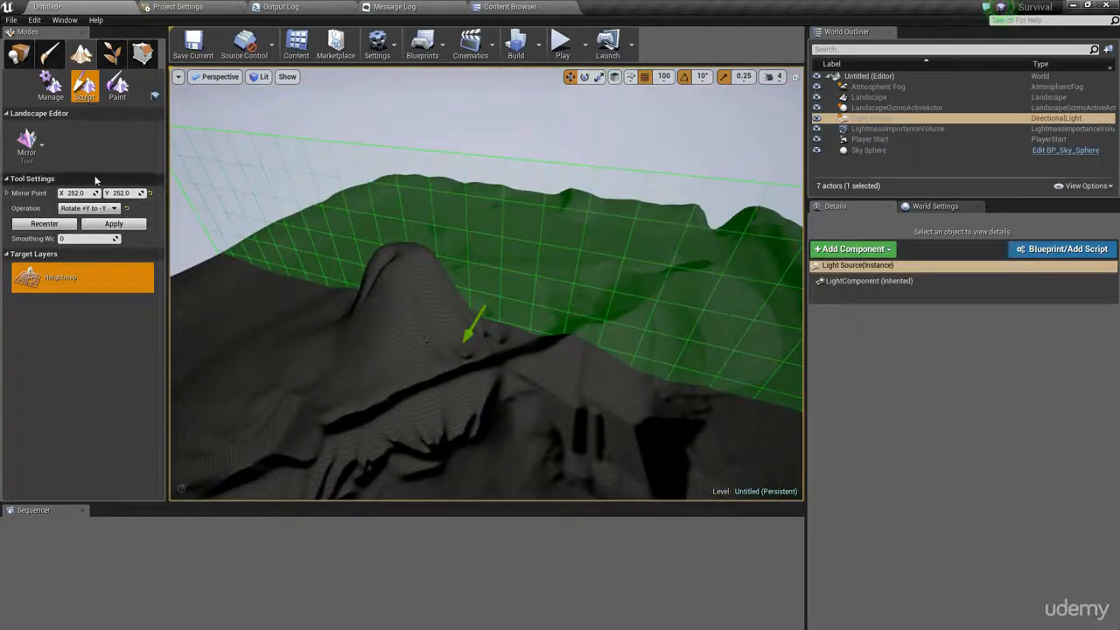
Switch to the Copy/Paste region tool and look over the hill and ridge around the landscape gizmo
{"action": "left_click", "coordinate": [33, 154]}
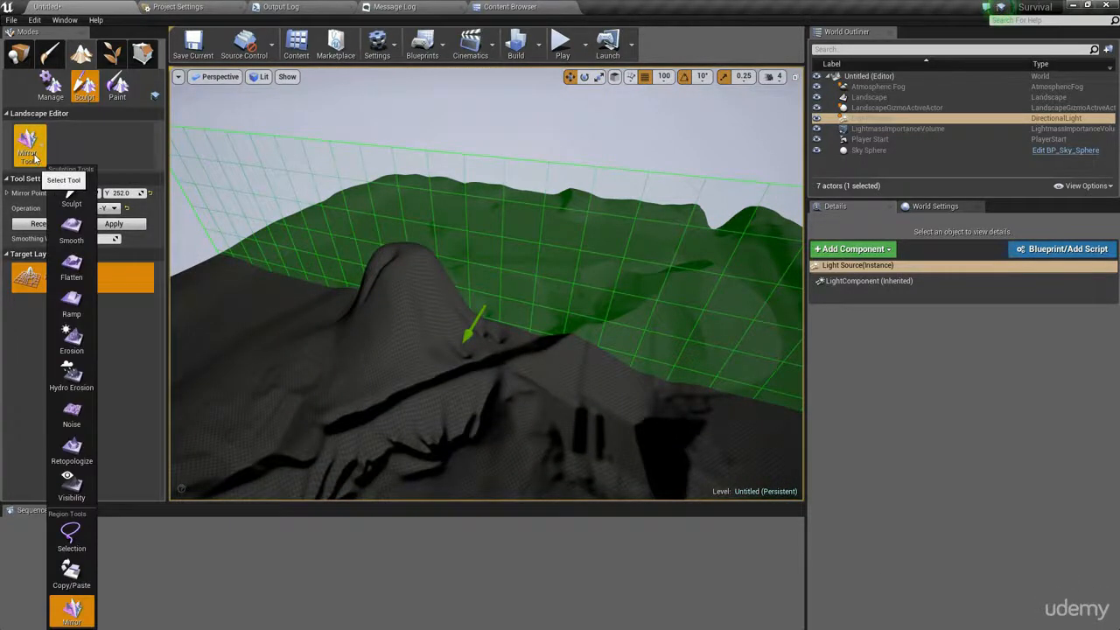
{"action": "left_click", "coordinate": [73, 575]}
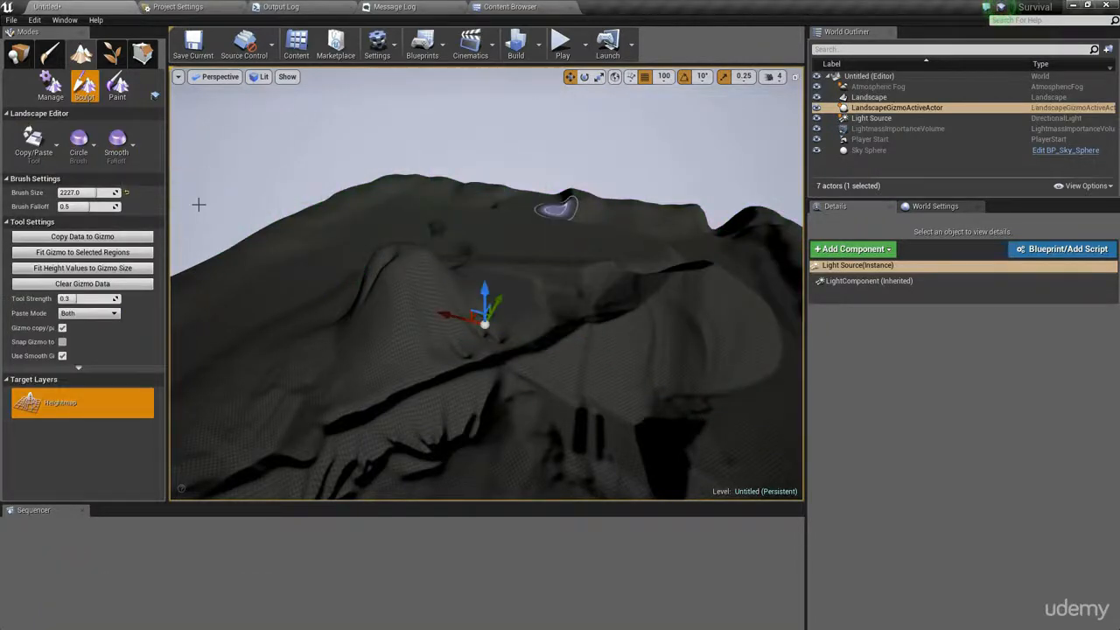
{"action": "right_click_drag", "start_coordinate": [376, 307], "coordinate": [289, 319]}
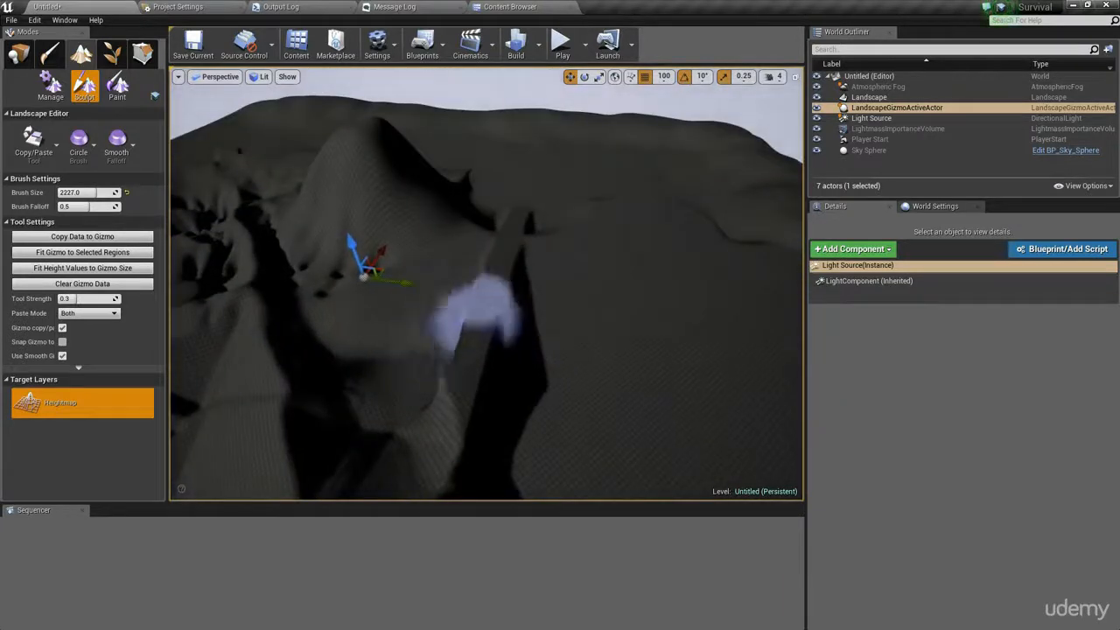
{"action": "right_click_drag", "start_coordinate": [472, 326], "coordinate": [376, 363]}
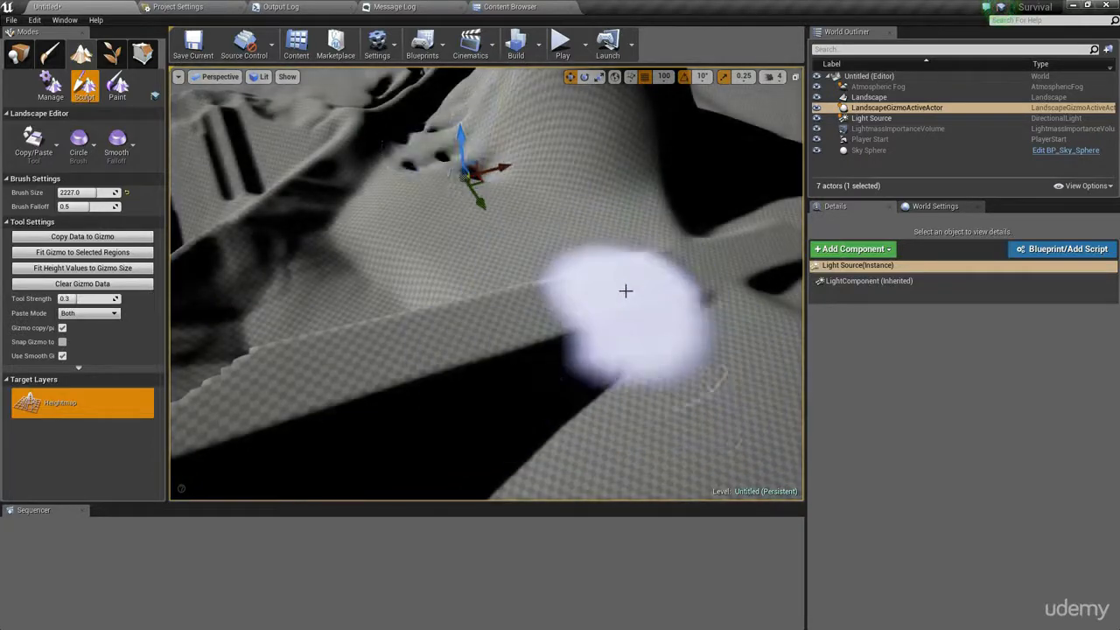
{"action": "mouse_move", "coordinate": [615, 273]}
{"action": "right_mouse_down"}
{"action": "mouse_move", "coordinate": [560, 232]}
{"action": "mouse_move", "coordinate": [599, 210]}
{"action": "mouse_move", "coordinate": [569, 204]}
{"action": "right_mouse_up"}
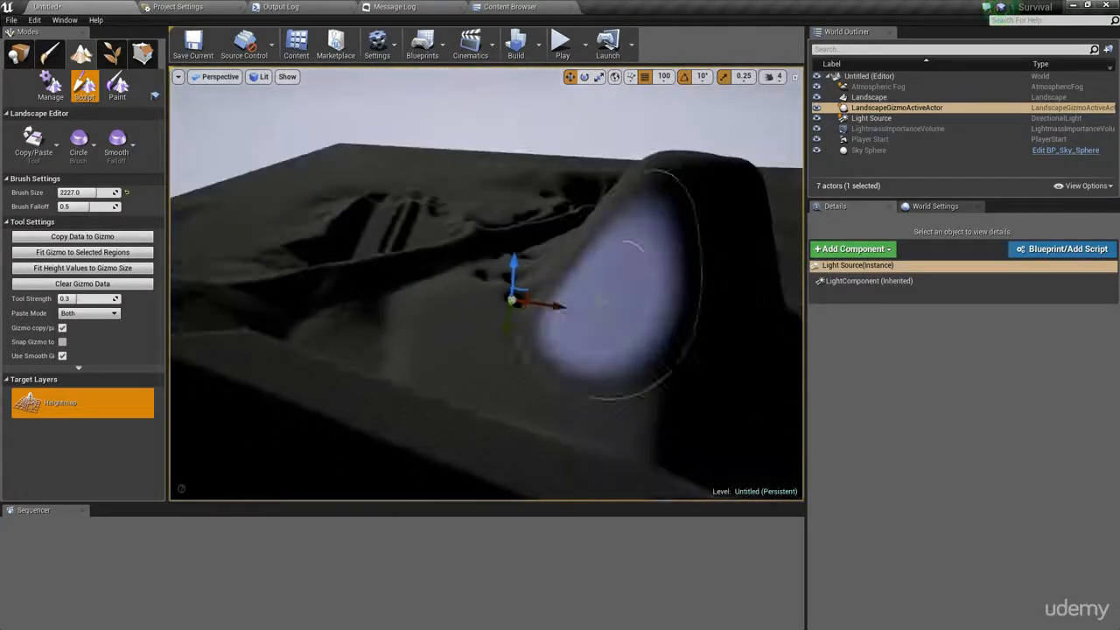
{"action": "right_click_drag", "start_coordinate": [379, 398], "coordinate": [333, 390]}
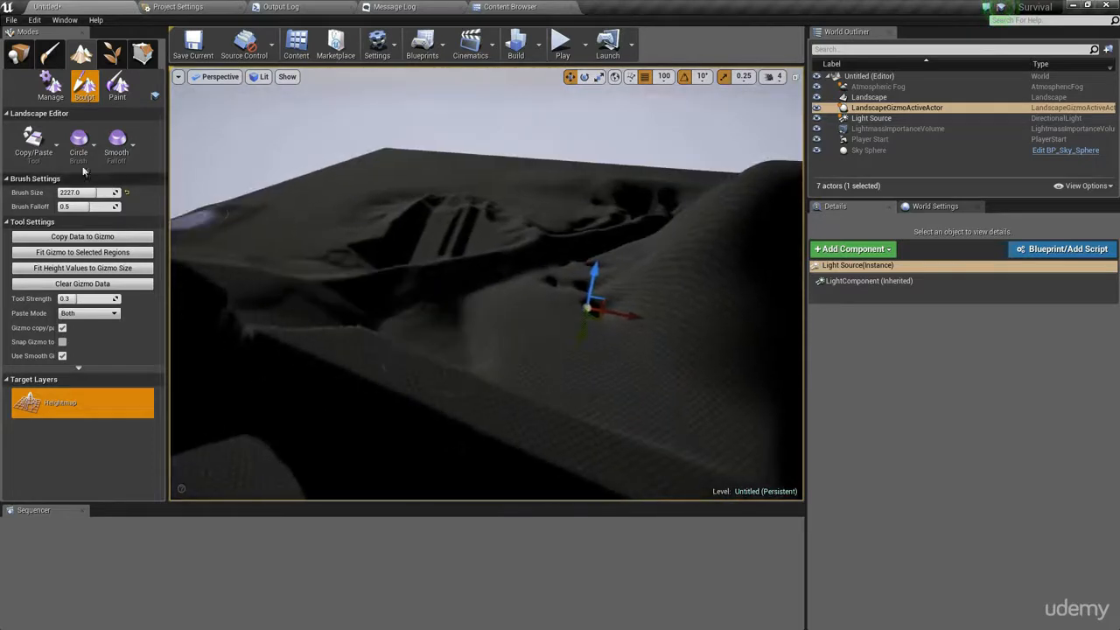
Paint a region selection over the hill and the adjoining ridge with the Selection tool
{"action": "left_click", "coordinate": [42, 151]}
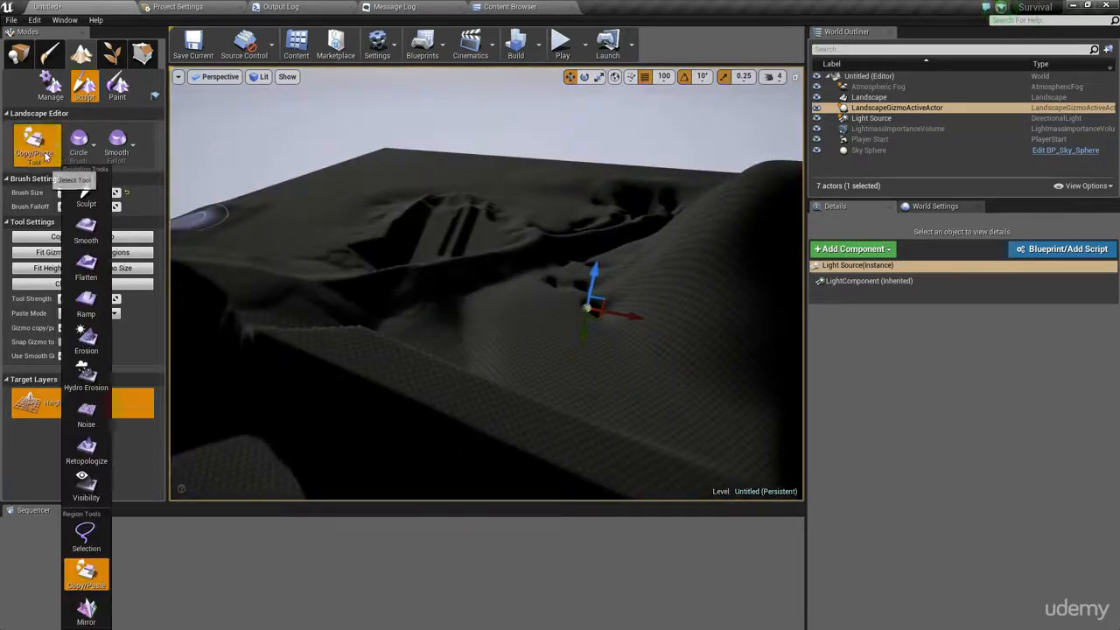
{"action": "left_click", "coordinate": [91, 540]}
{"action": "mouse_move", "coordinate": [588, 390]}
{"action": "right_mouse_down"}
{"action": "mouse_move", "coordinate": [599, 446]}
{"action": "mouse_move", "coordinate": [610, 448]}
{"action": "right_mouse_up"}
{"action": "mouse_move", "coordinate": [534, 308]}
{"action": "left_mouse_down"}
{"action": "mouse_move", "coordinate": [443, 338]}
{"action": "mouse_move", "coordinate": [529, 305]}
{"action": "mouse_move", "coordinate": [453, 340]}
{"action": "mouse_move", "coordinate": [455, 240]}
{"action": "mouse_move", "coordinate": [543, 110]}
{"action": "mouse_move", "coordinate": [299, 336]}
{"action": "mouse_move", "coordinate": [382, 377]}
{"action": "mouse_move", "coordinate": [502, 321]}
{"action": "left_mouse_up"}
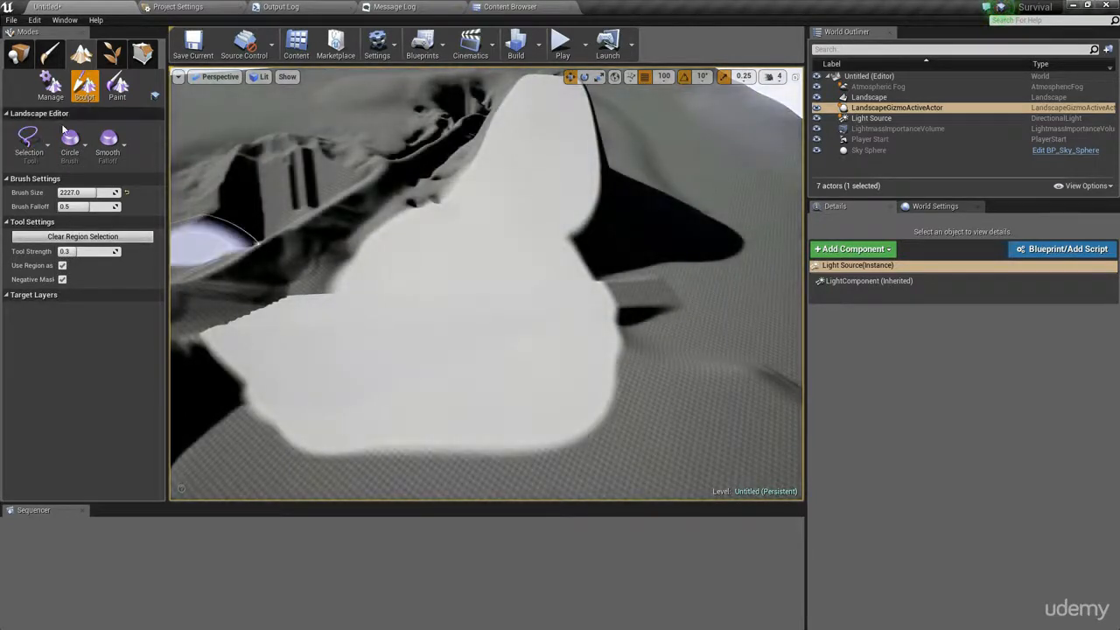
Copy the selected hill and ridge terrain into the landscape gizmo with the Copy/Paste tool
{"action": "left_click", "coordinate": [28, 140]}
{"action": "left_click", "coordinate": [493, 278]}
{"action": "key", "text": "ctrl+c"}
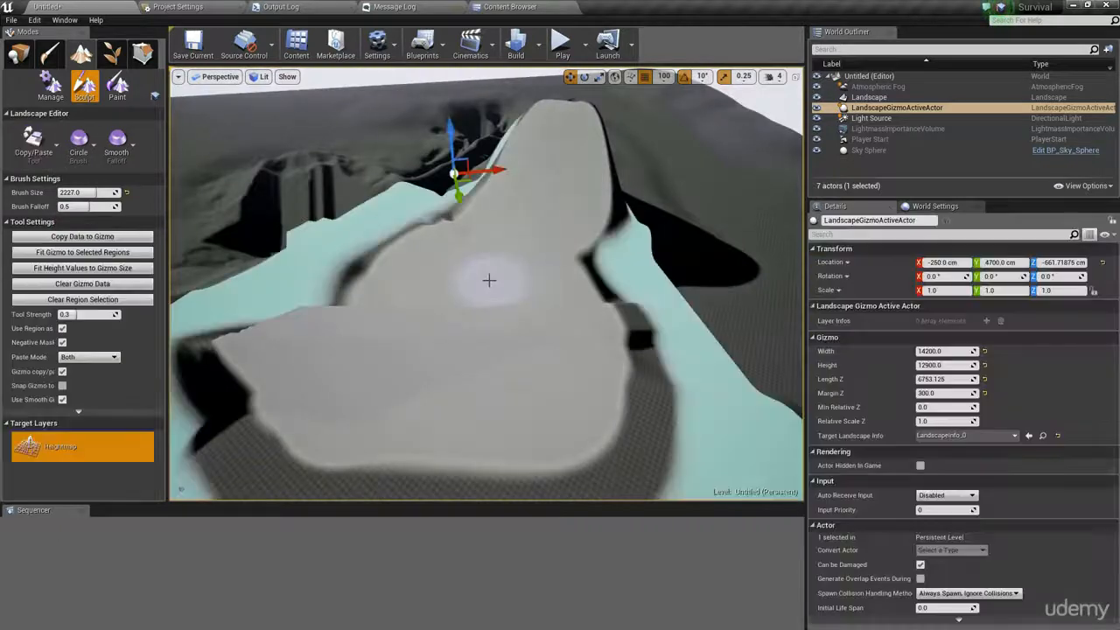
{"action": "right_click_drag", "start_coordinate": [592, 284], "coordinate": [551, 270]}
{"action": "right_click_drag", "start_coordinate": [697, 315], "coordinate": [722, 236]}
{"action": "right_click_drag", "start_coordinate": [239, 259], "coordinate": [241, 252]}
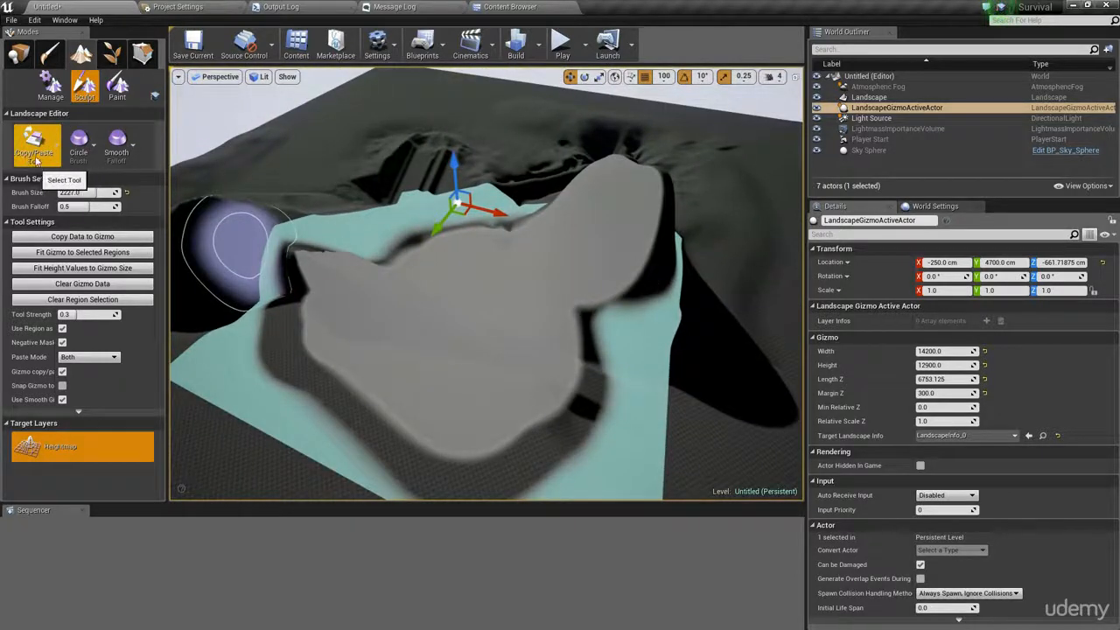
{"action": "right_click_drag", "start_coordinate": [507, 316], "coordinate": [569, 294]}
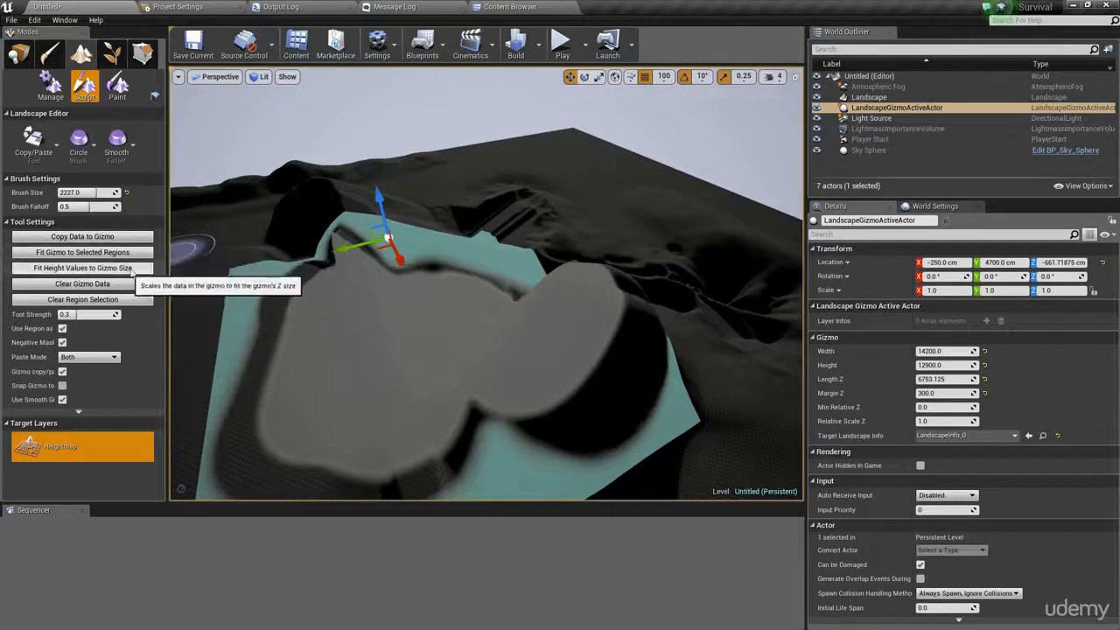
Move the landscape gizmo to the far corner of the terrain, at about X -13750 cm and Y -13500 cm
{"action": "left_click_drag", "start_coordinate": [383, 247], "coordinate": [565, 106]}
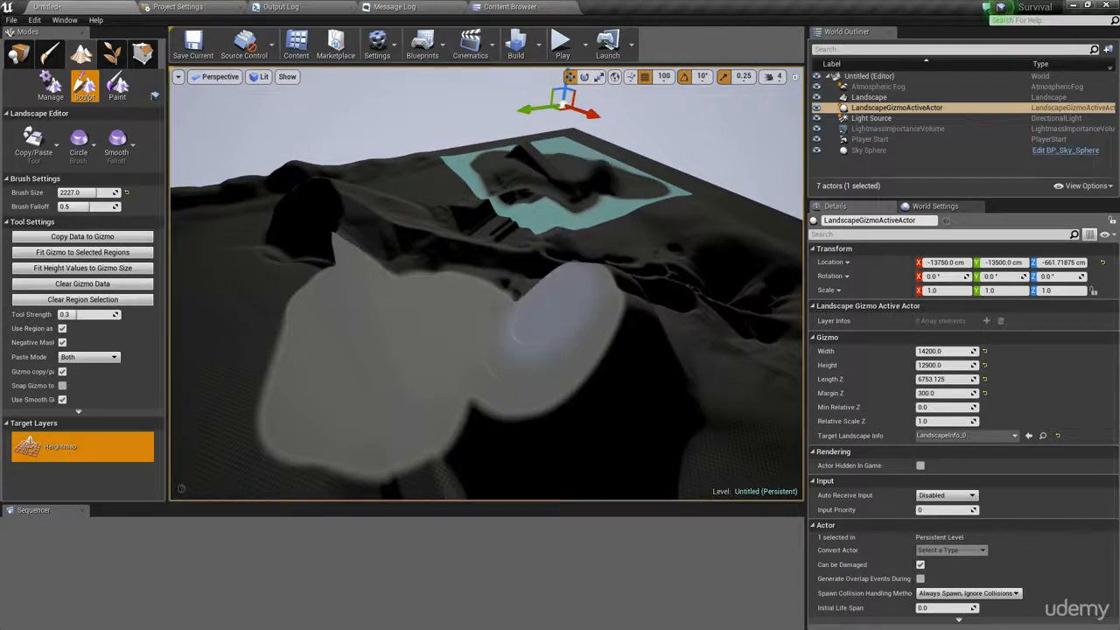
{"action": "right_click_drag", "start_coordinate": [551, 311], "coordinate": [499, 306]}
{"action": "key", "text": "w"}
{"action": "left_click", "coordinate": [82, 299]}
{"action": "right_click_drag", "start_coordinate": [420, 298], "coordinate": [534, 293]}
{"action": "key", "text": "w"}
{"action": "key", "text": "s"}
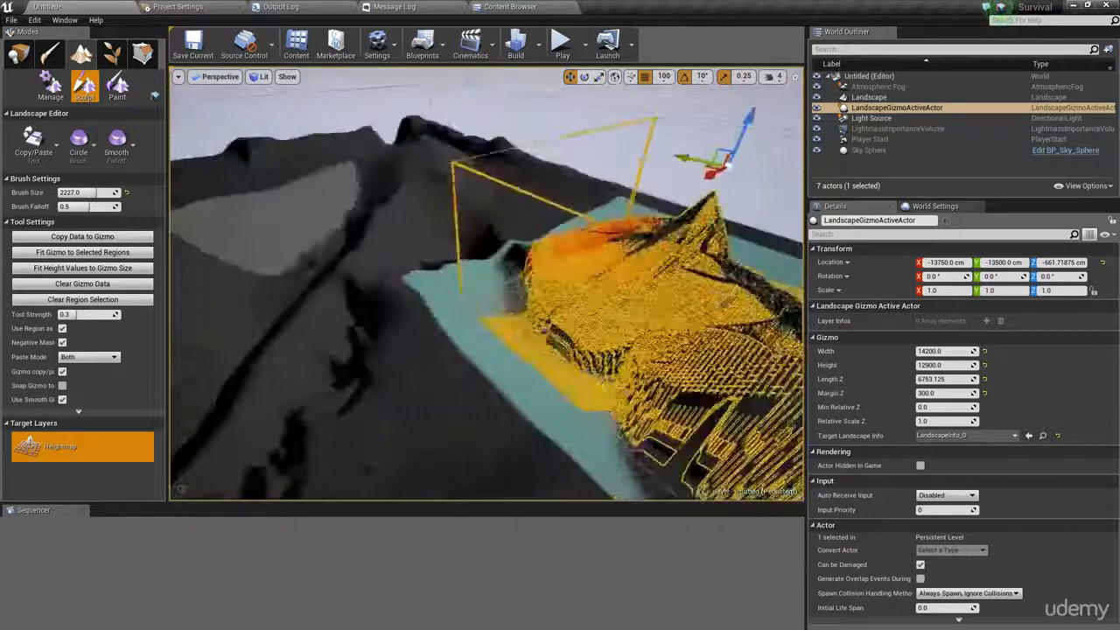
Check the far-corner terrain without the editor overlays, and undo the landscape gizmo's move to that corner
{"action": "key", "text": "s"}
{"action": "right_click_drag", "start_coordinate": [465, 300], "coordinate": [483, 329]}
{"action": "key", "text": "g"}
{"action": "key", "text": "g"}
{"action": "key", "text": "ctrl+z"}
{"action": "key", "text": "ctrl+z"}
{"action": "key", "text": "s"}
{"action": "key", "text": "ctrl+z"}
{"action": "key", "text": "w"}
{"action": "right_click_drag", "start_coordinate": [621, 285], "coordinate": [662, 320]}
{"action": "key", "text": "g"}
{"action": "key", "text": "w"}
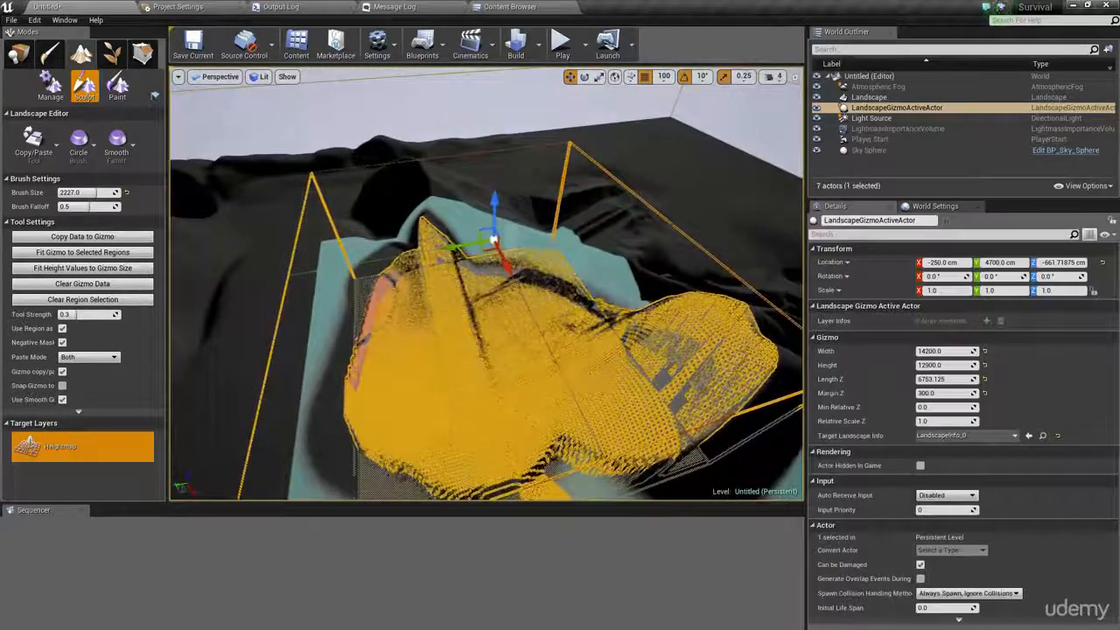
Erase the painted region selection over the hill and ridge with the Selection tool
{"action": "left_click", "coordinate": [28, 159]}
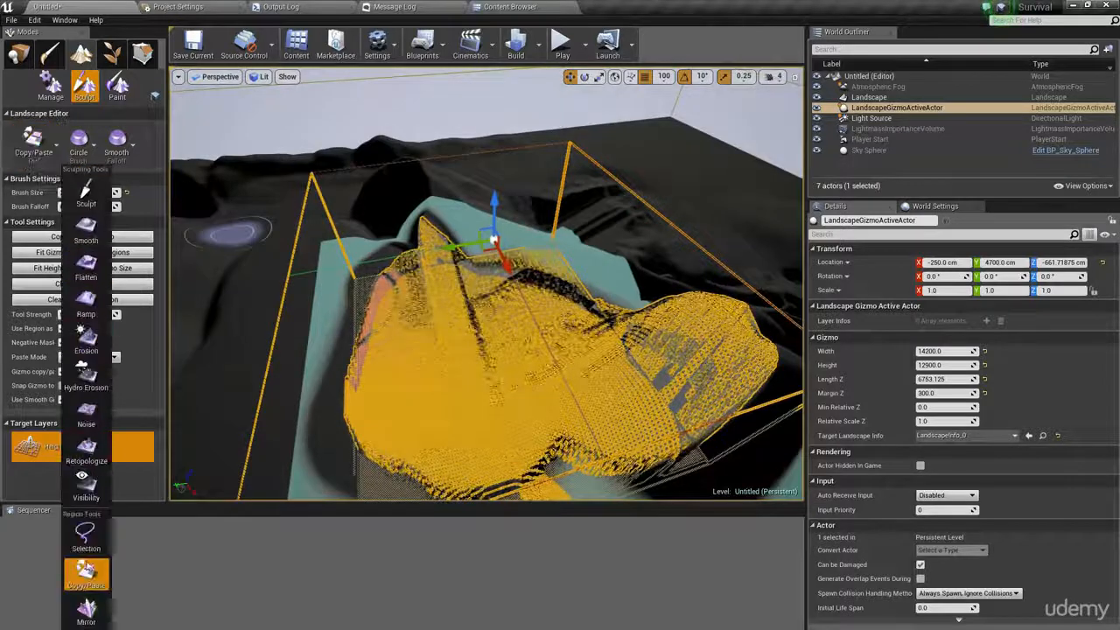
{"action": "left_click", "coordinate": [111, 532]}
{"action": "right_click_drag", "start_coordinate": [486, 280], "coordinate": [592, 275]}
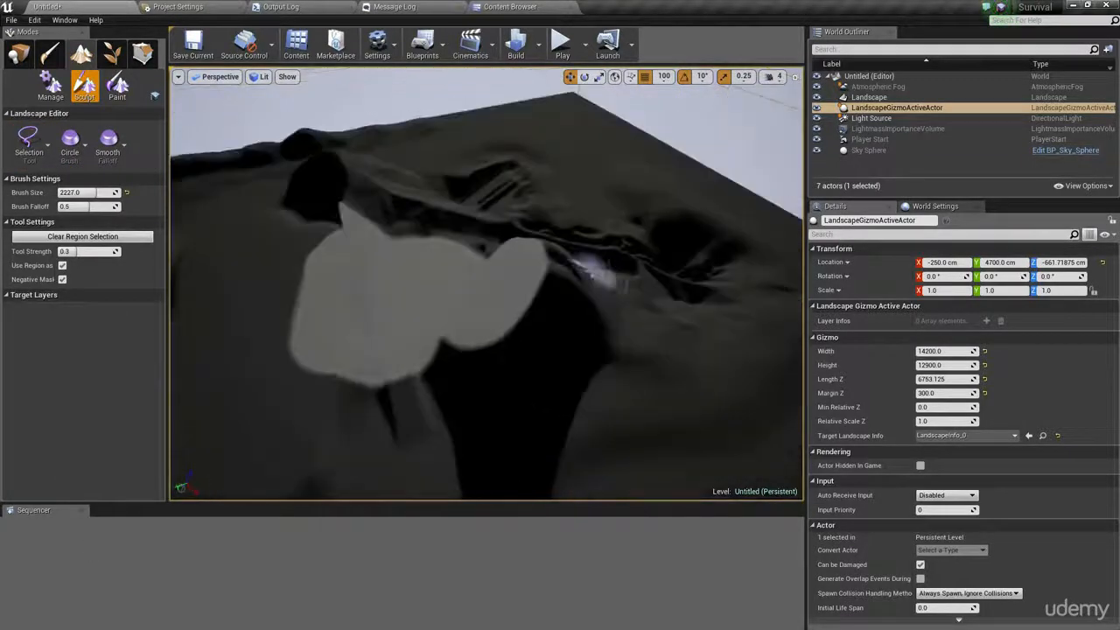
{"action": "right_click_drag", "start_coordinate": [486, 354], "coordinate": [501, 324]}
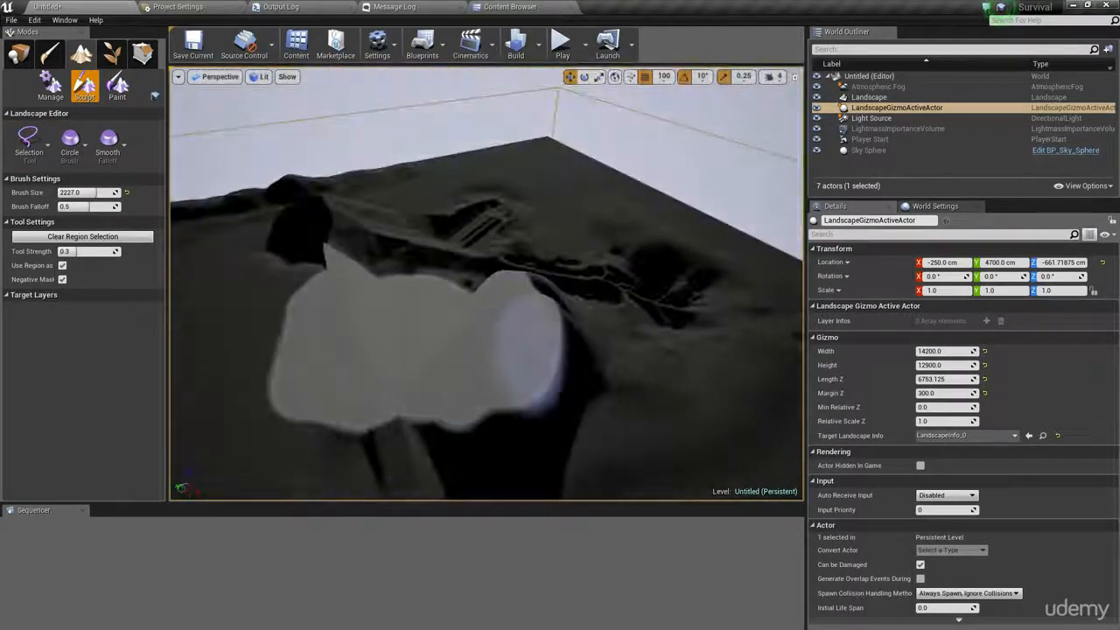
{"action": "right_click_drag", "start_coordinate": [544, 363], "coordinate": [438, 357]}
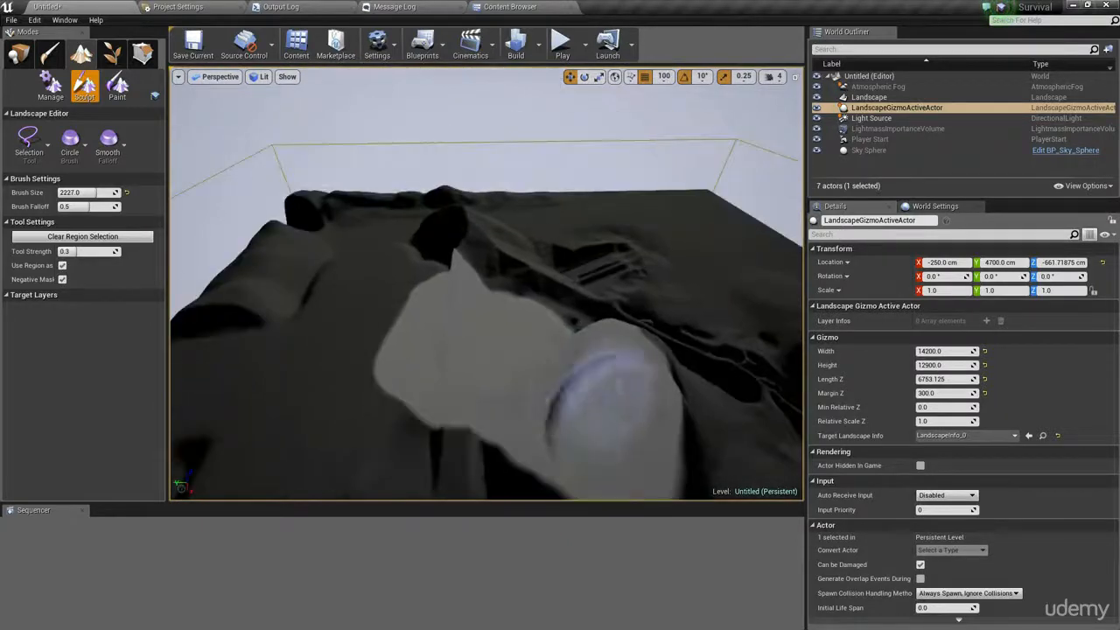
{"action": "left_click_drag", "start_coordinate": [621, 399], "coordinate": [488, 418], "text": "shift"}
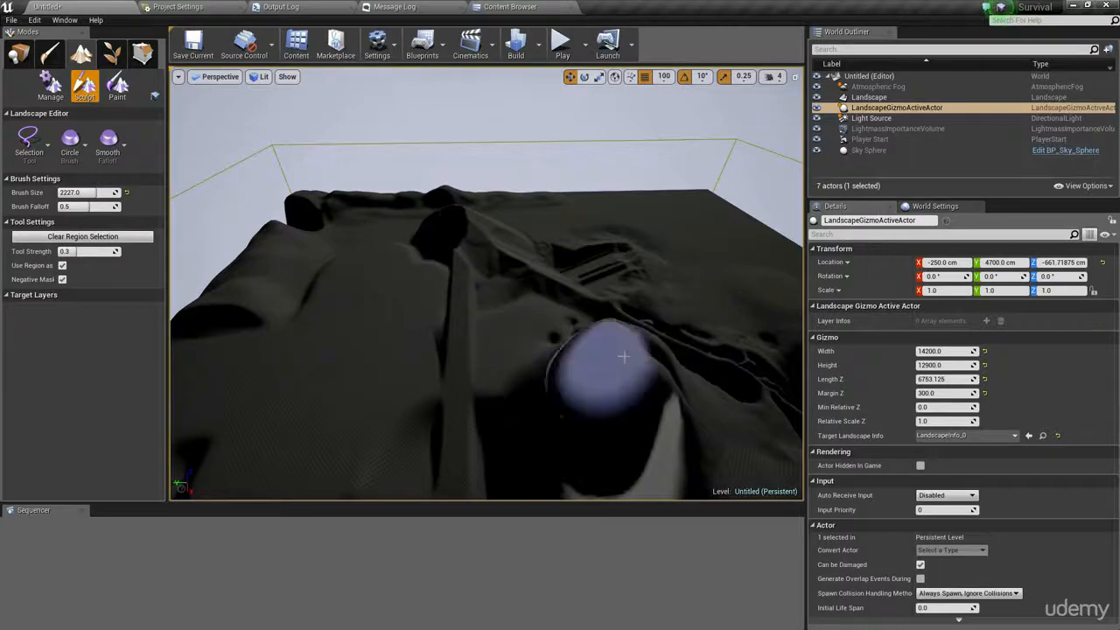
Paint a new rounded region selection over the flatter terrain beyond the branching ridges
{"action": "mouse_move", "coordinate": [599, 487]}
{"action": "right_mouse_down"}
{"action": "mouse_move", "coordinate": [602, 560]}
{"action": "mouse_move", "coordinate": [592, 473]}
{"action": "mouse_move", "coordinate": [551, 465]}
{"action": "mouse_move", "coordinate": [438, 490]}
{"action": "right_mouse_up"}
{"action": "mouse_move", "coordinate": [543, 268]}
{"action": "right_mouse_down"}
{"action": "mouse_move", "coordinate": [604, 280]}
{"action": "mouse_move", "coordinate": [525, 350]}
{"action": "right_mouse_up"}
{"action": "left_click_drag", "start_coordinate": [375, 305], "coordinate": [524, 334]}
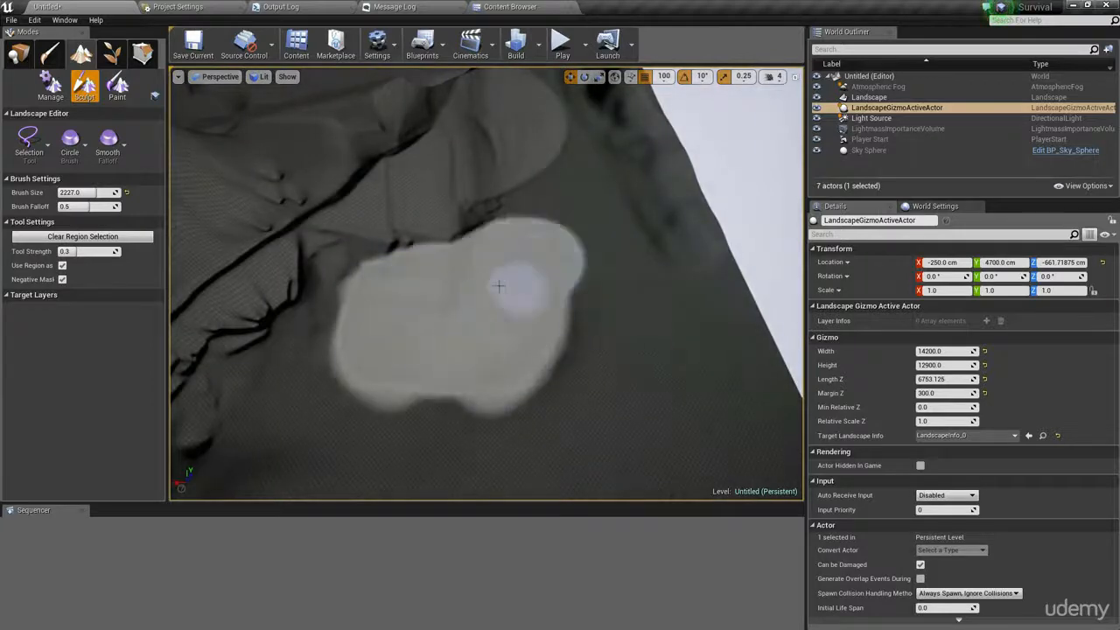
{"action": "mouse_move", "coordinate": [498, 286]}
{"action": "left_mouse_down"}
{"action": "mouse_move", "coordinate": [500, 369]}
{"action": "mouse_move", "coordinate": [468, 237]}
{"action": "left_mouse_up"}
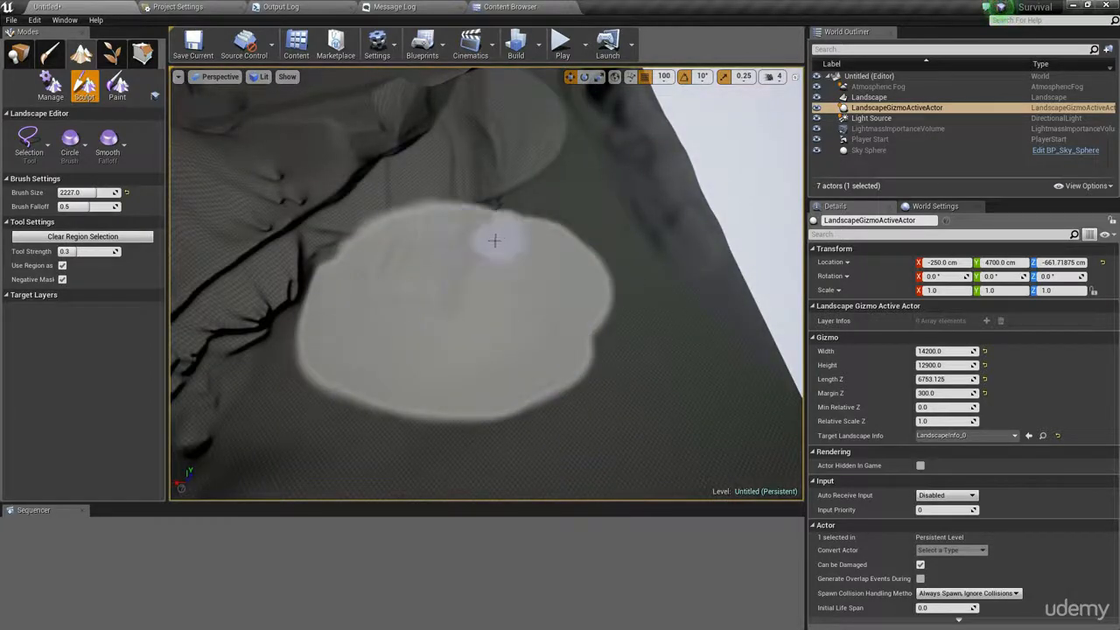
Copy the newly selected terrain into the landscape gizmo fitted around it, and move the gizmo over the hills on the opposite side
{"action": "right_click_drag", "start_coordinate": [497, 226], "coordinate": [531, 305]}
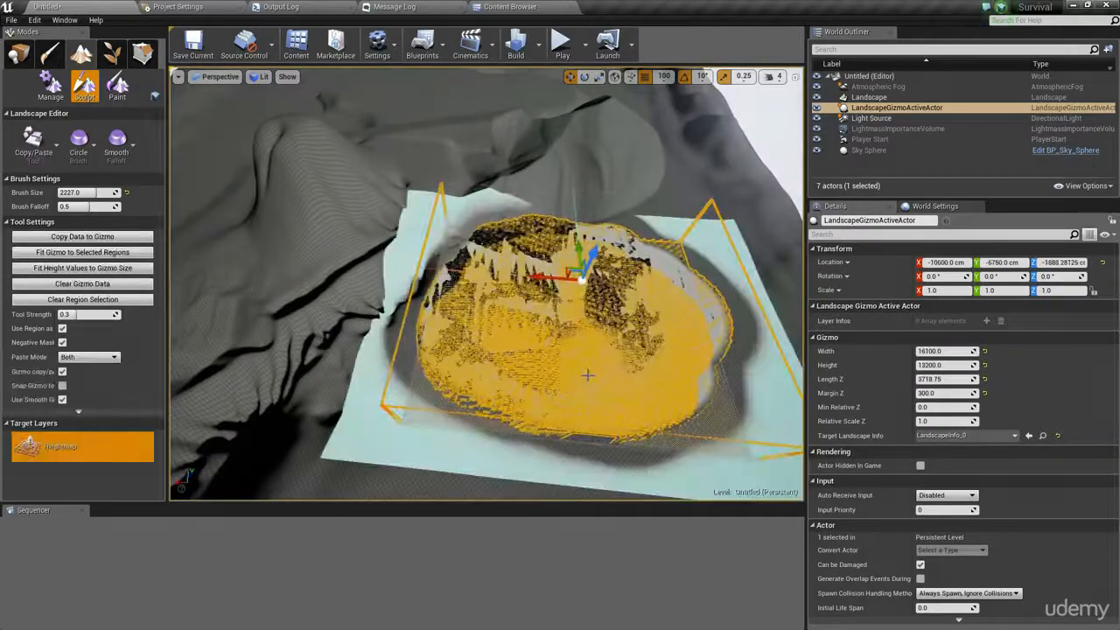
{"action": "right_click_drag", "start_coordinate": [588, 375], "coordinate": [599, 196]}
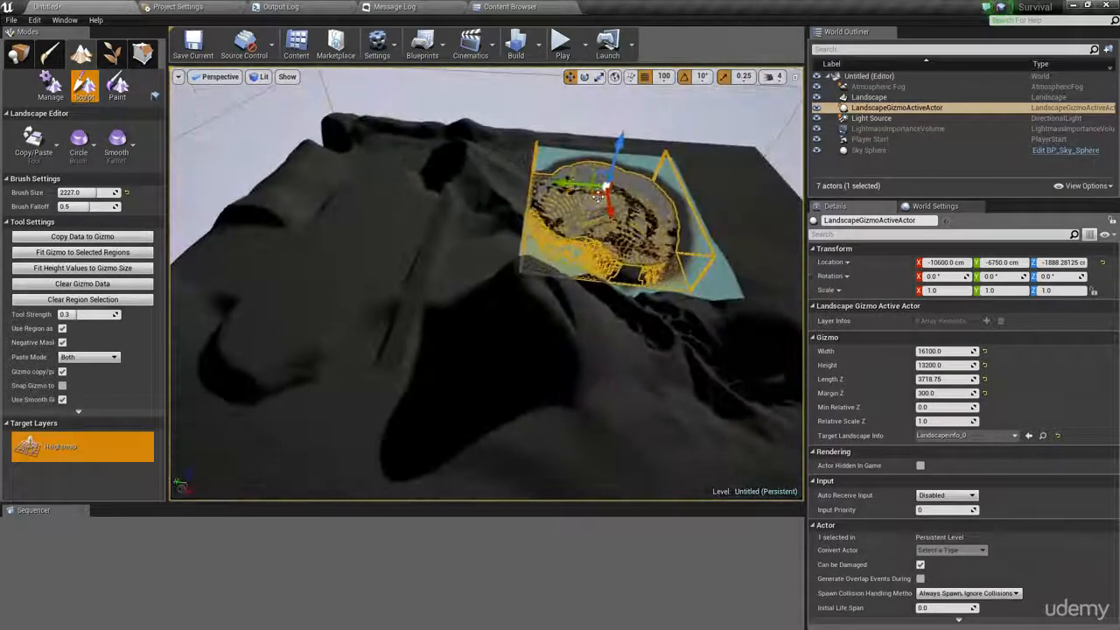
{"action": "left_click_drag", "start_coordinate": [596, 194], "coordinate": [324, 230]}
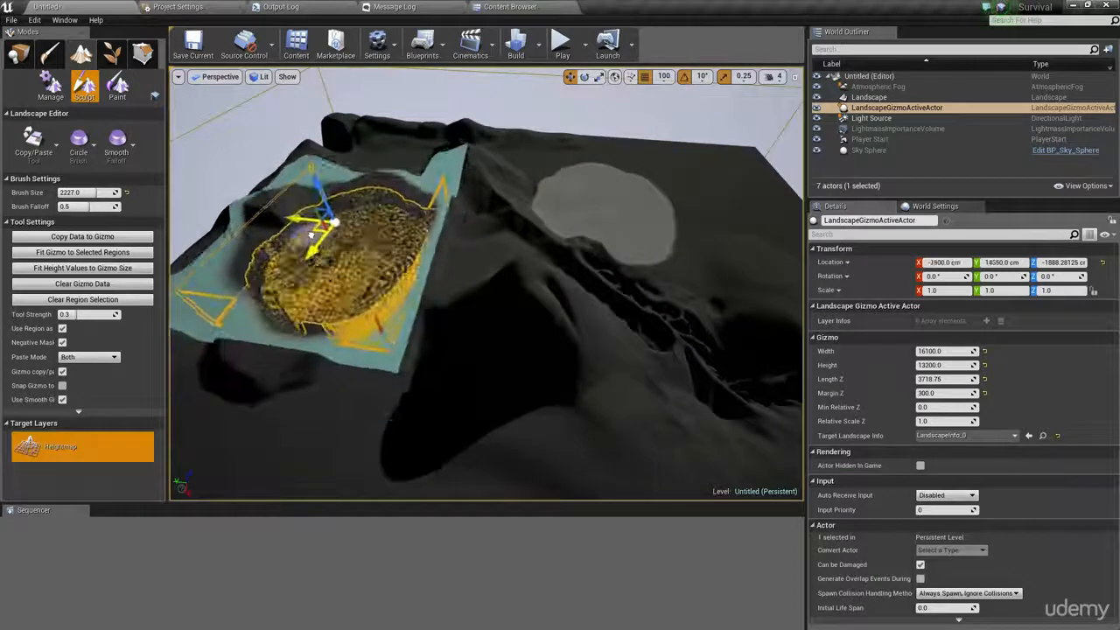
Set the Copy/Paste tool strength to 1.0 and paste the gizmo's terrain over the hills
{"action": "right_click_drag", "start_coordinate": [325, 229], "coordinate": [294, 218]}
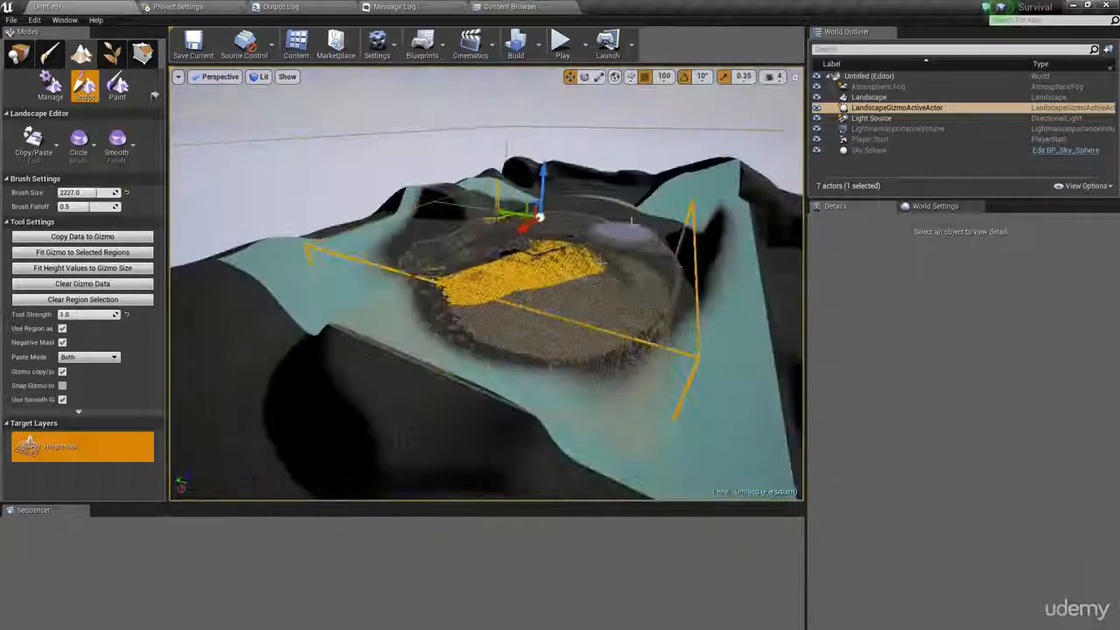
{"action": "right_click_drag", "start_coordinate": [612, 267], "coordinate": [648, 255]}
{"action": "key", "text": "g"}
{"action": "key", "text": "g"}
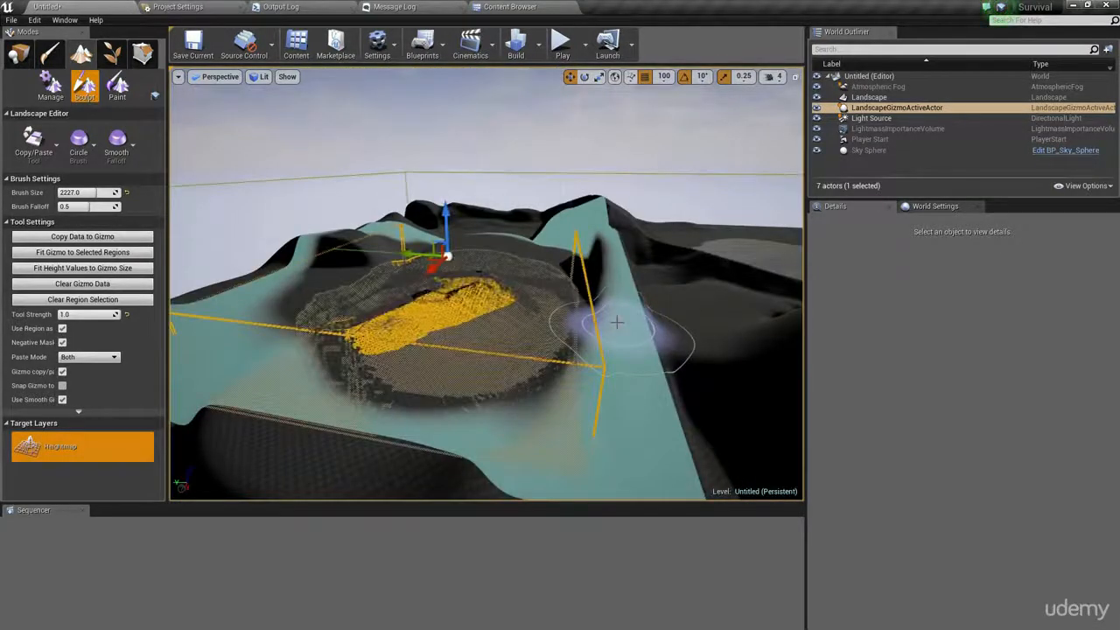
{"action": "mouse_move", "coordinate": [619, 325]}
{"action": "right_mouse_down"}
{"action": "mouse_move", "coordinate": [582, 352]}
{"action": "mouse_move", "coordinate": [617, 347]}
{"action": "right_mouse_up"}
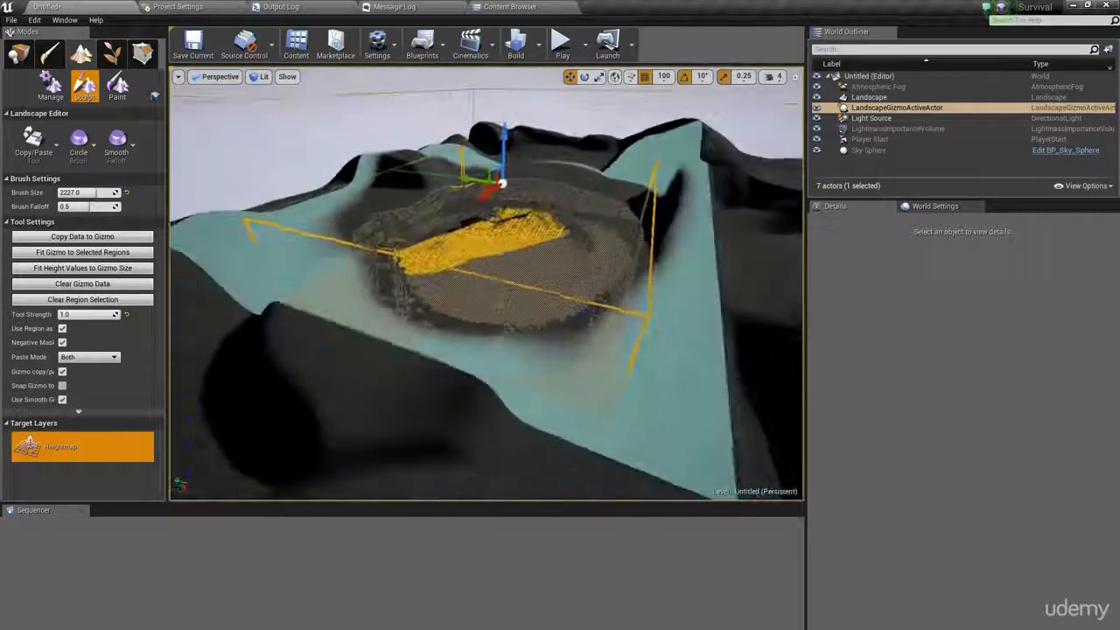
Set the paste mode to Raise and paste the copied terrain with the gizmo raised to about Z -388 cm
{"action": "left_click", "coordinate": [91, 357]}
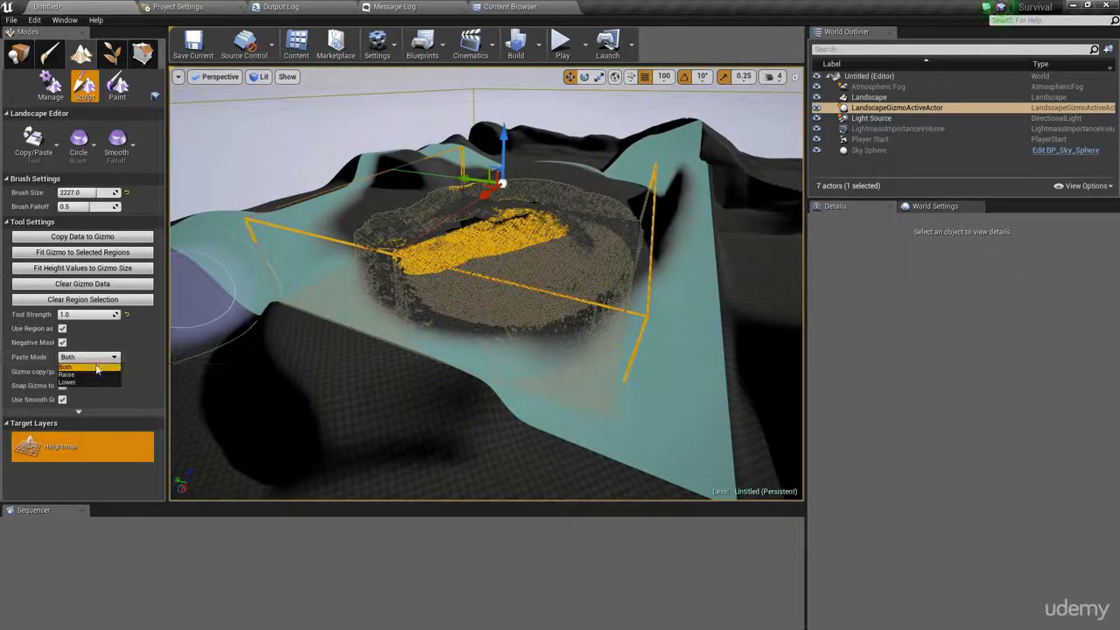
{"action": "left_click", "coordinate": [91, 375]}
{"action": "right_click_drag", "start_coordinate": [618, 312], "coordinate": [430, 155]}
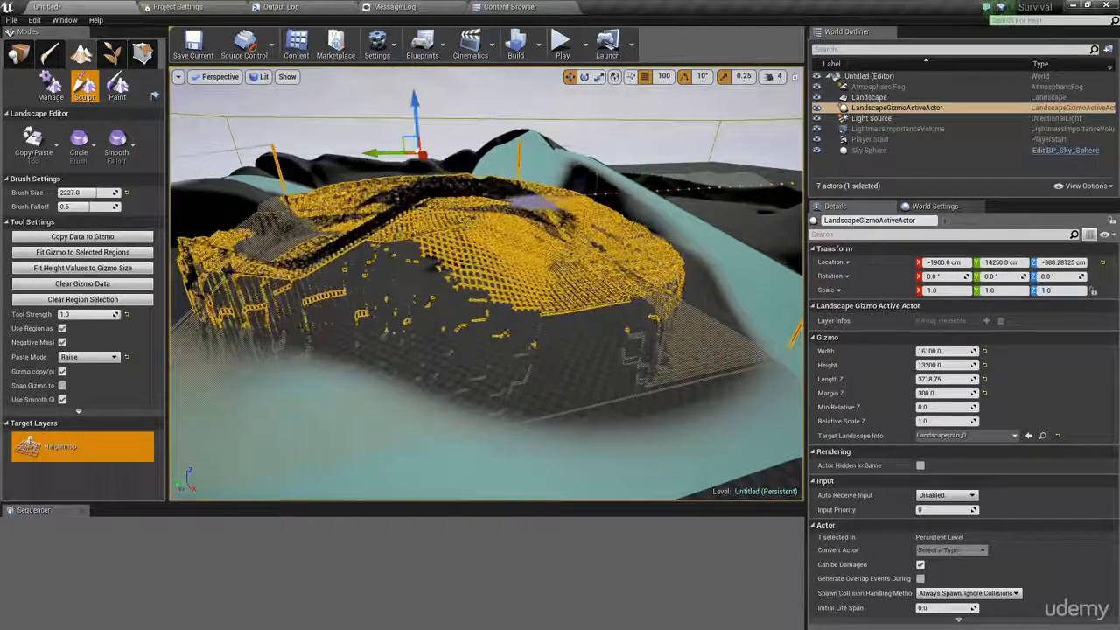
{"action": "key", "text": "g"}
{"action": "mouse_move", "coordinate": [487, 284]}
{"action": "right_mouse_down"}
{"action": "mouse_move", "coordinate": [480, 317]}
{"action": "mouse_move", "coordinate": [471, 275]}
{"action": "mouse_move", "coordinate": [543, 294]}
{"action": "mouse_move", "coordinate": [555, 280]}
{"action": "right_mouse_up"}
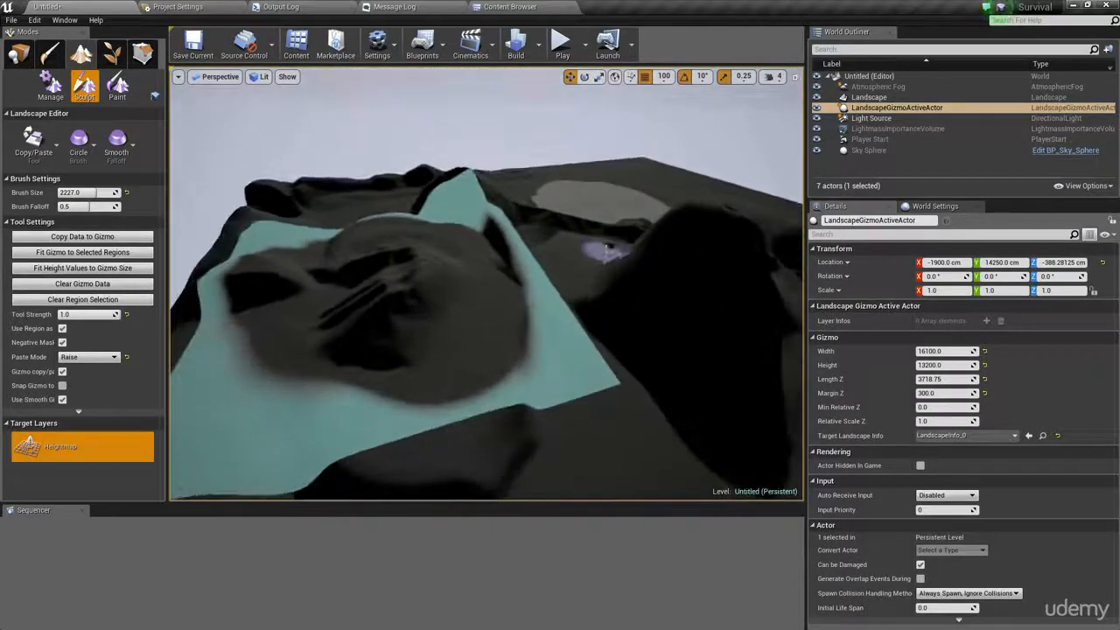
Set the paste mode to Lower and paste the copied terrain with the gizmo lowered to about Z -1388 cm
{"action": "left_click", "coordinate": [87, 357]}
{"action": "left_click", "coordinate": [133, 381]}
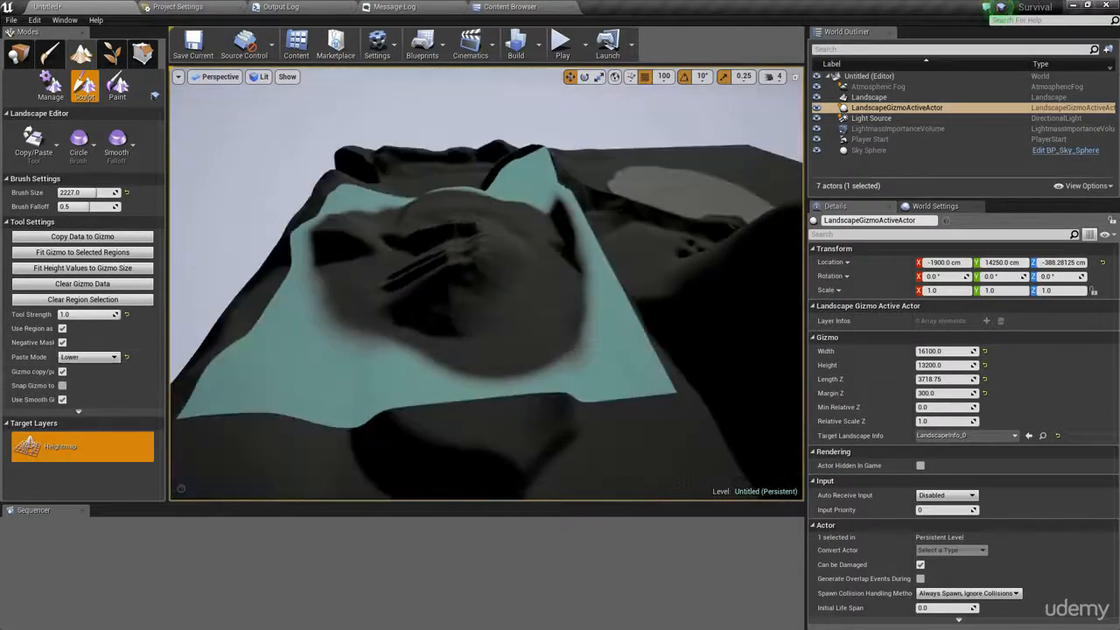
{"action": "key", "text": "g"}
{"action": "key", "text": "f"}
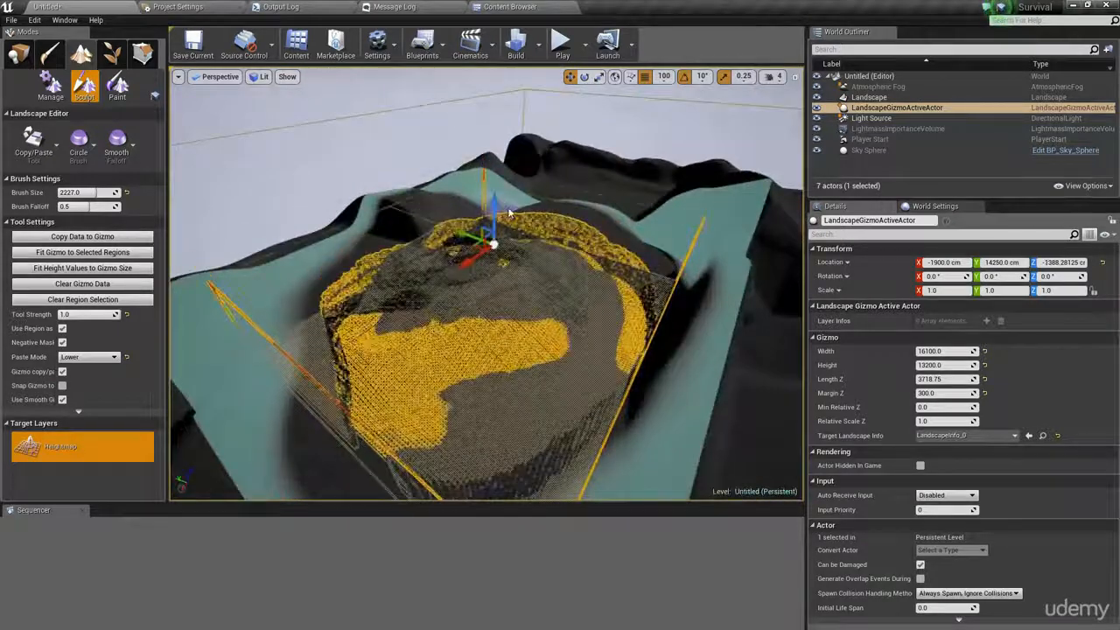
{"action": "right_click_drag", "start_coordinate": [510, 213], "coordinate": [518, 247]}
{"action": "key", "text": "g"}
{"action": "mouse_move", "coordinate": [643, 275]}
{"action": "right_mouse_down"}
{"action": "mouse_move", "coordinate": [656, 289]}
{"action": "mouse_move", "coordinate": [644, 236]}
{"action": "mouse_move", "coordinate": [639, 263]}
{"action": "mouse_move", "coordinate": [560, 276]}
{"action": "mouse_move", "coordinate": [544, 262]}
{"action": "right_mouse_up"}
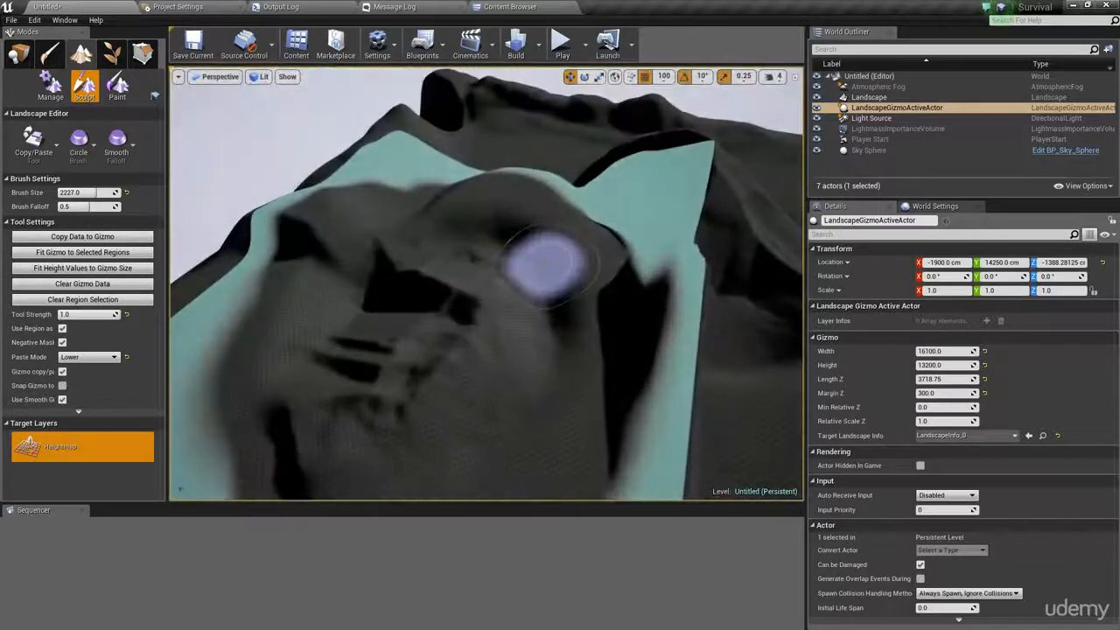
{"action": "right_click_drag", "start_coordinate": [462, 299], "coordinate": [560, 319]}
Move the landscape gizmo to the flat far corner of the terrain, at about X -17700 cm and Y -17950 cm
{"action": "key", "text": "g"}
{"action": "left_click_drag", "start_coordinate": [285, 254], "coordinate": [578, 204]}
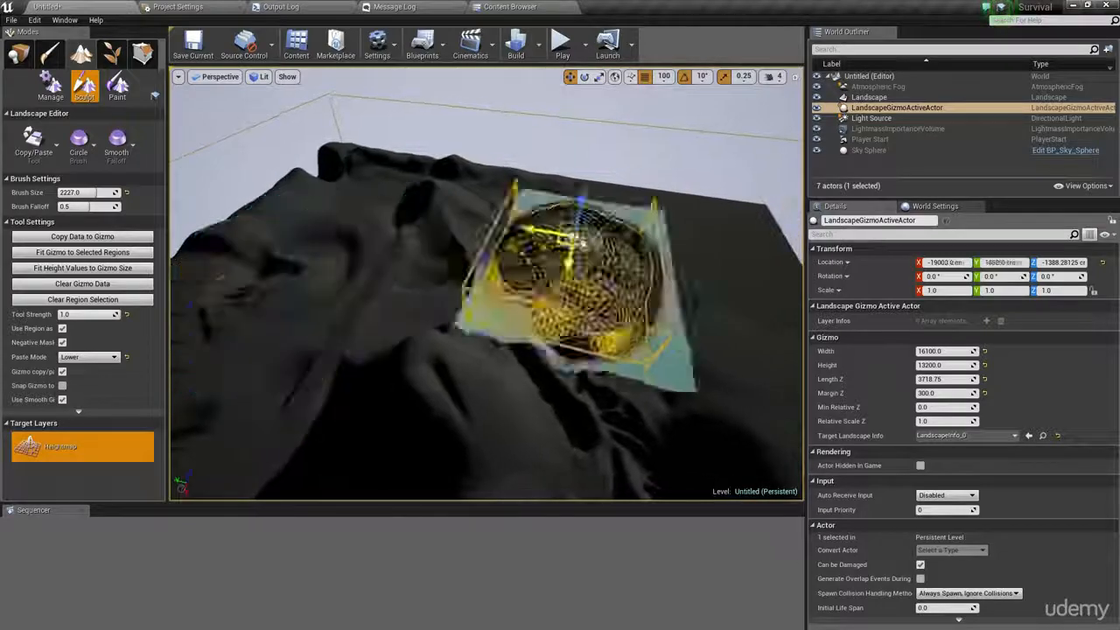
{"action": "right_click_drag", "start_coordinate": [717, 230], "coordinate": [731, 180]}
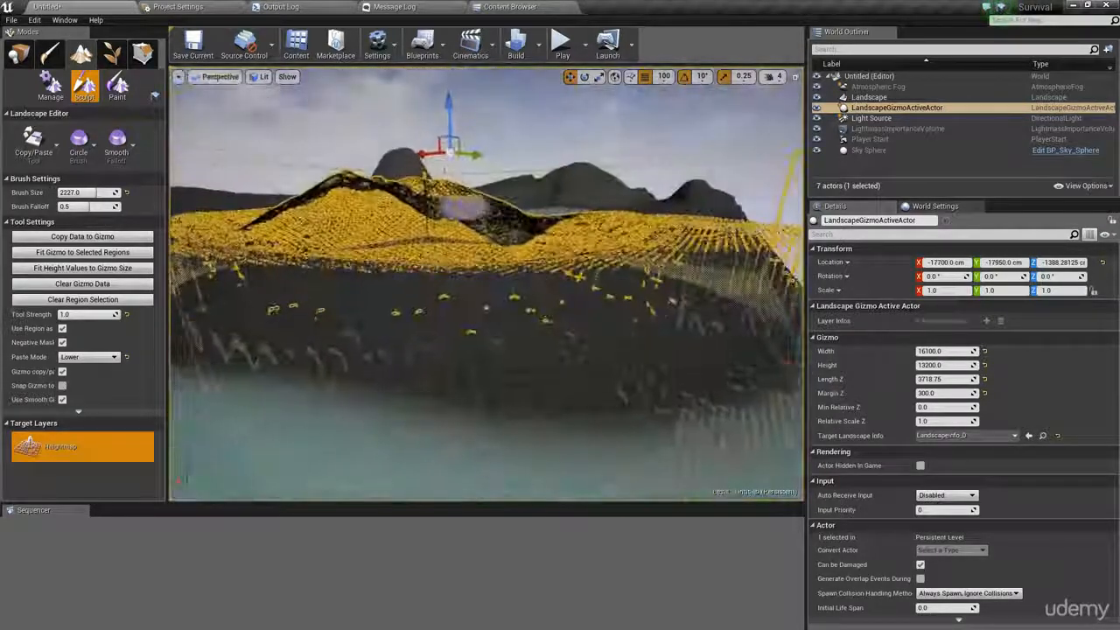
Lower the landscape gizmo to about Z -1988 cm and paste the copied terrain into the flat corner in Lower mode
{"action": "mouse_move", "coordinate": [451, 111]}
{"action": "left_mouse_down"}
{"action": "mouse_move", "coordinate": [451, 148]}
{"action": "mouse_move", "coordinate": [449, 129]}
{"action": "left_mouse_up"}
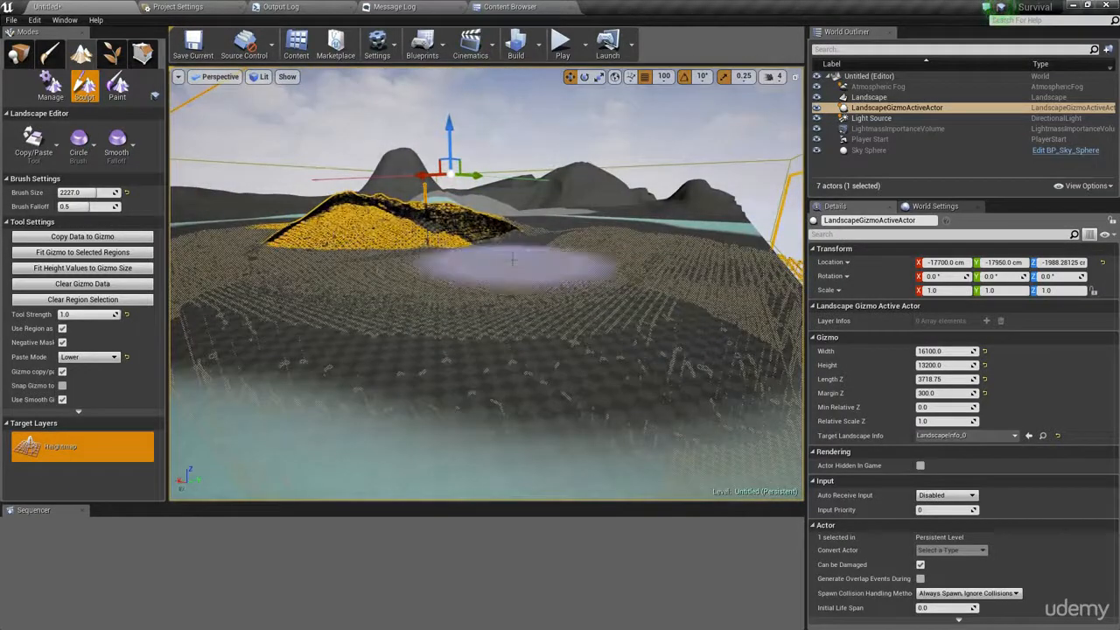
{"action": "left_click_drag", "start_coordinate": [514, 260], "coordinate": [593, 326]}
{"action": "key", "text": "g"}
{"action": "mouse_move", "coordinate": [592, 295]}
{"action": "right_mouse_down"}
{"action": "mouse_move", "coordinate": [543, 250]}
{"action": "mouse_move", "coordinate": [534, 302]}
{"action": "mouse_move", "coordinate": [512, 280]}
{"action": "right_mouse_up"}
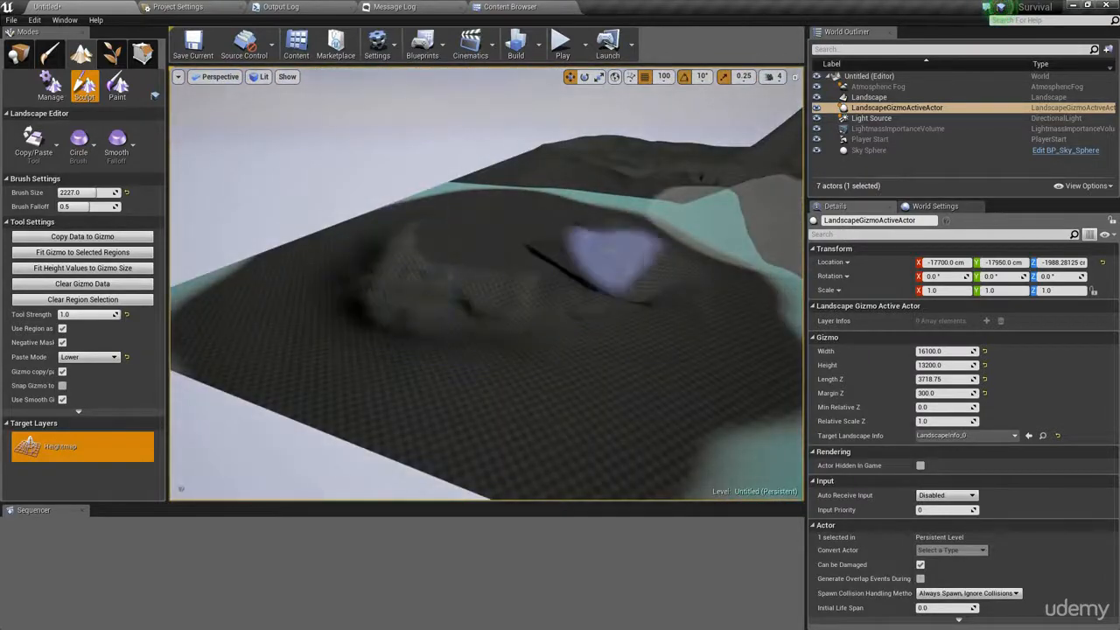
{"action": "mouse_move", "coordinate": [610, 251]}
{"action": "right_mouse_down"}
{"action": "mouse_move", "coordinate": [534, 280]}
{"action": "mouse_move", "coordinate": [630, 302]}
{"action": "mouse_move", "coordinate": [665, 258]}
{"action": "mouse_move", "coordinate": [569, 297]}
{"action": "right_mouse_up"}
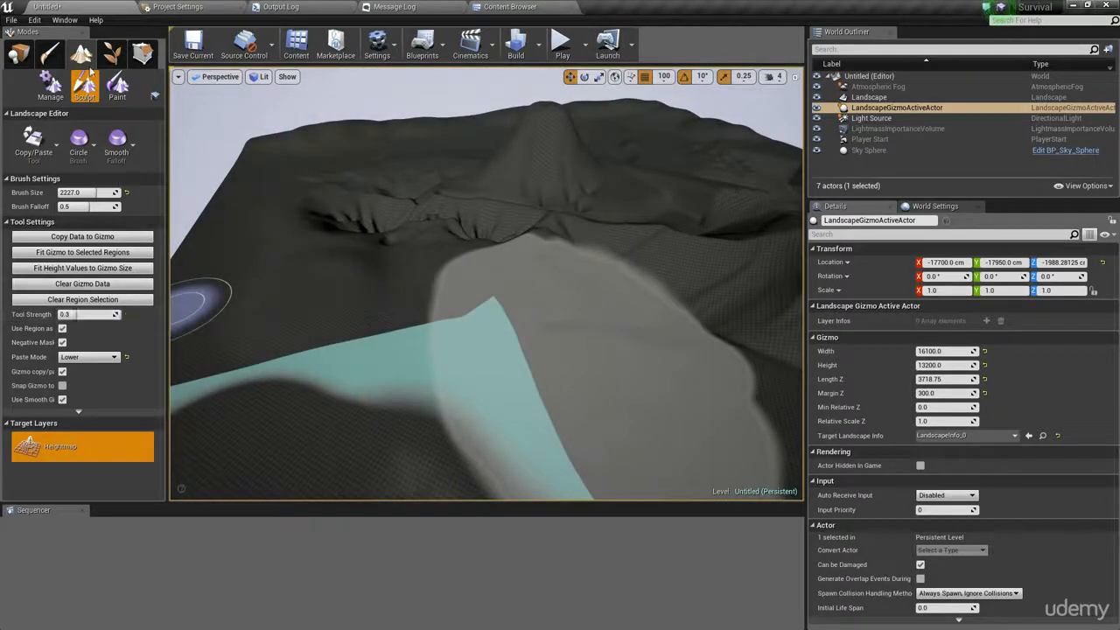
Review the list of sculpting and region tools, and switch the landscape editor to the Paint tools over the selected region
{"action": "left_click", "coordinate": [48, 152]}
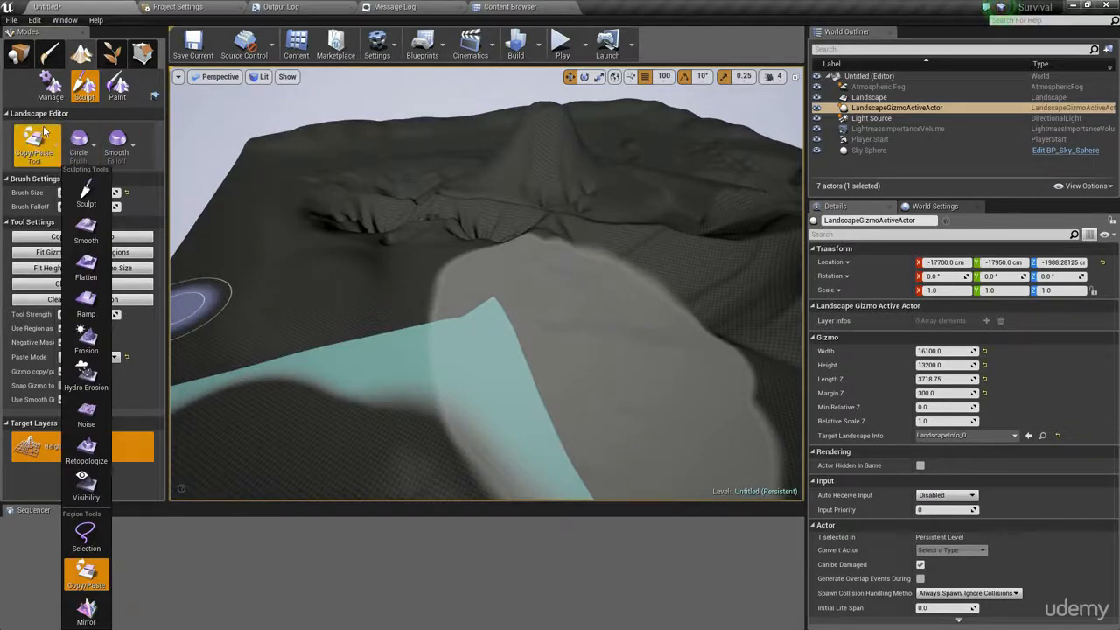
{"action": "left_click", "coordinate": [85, 90]}
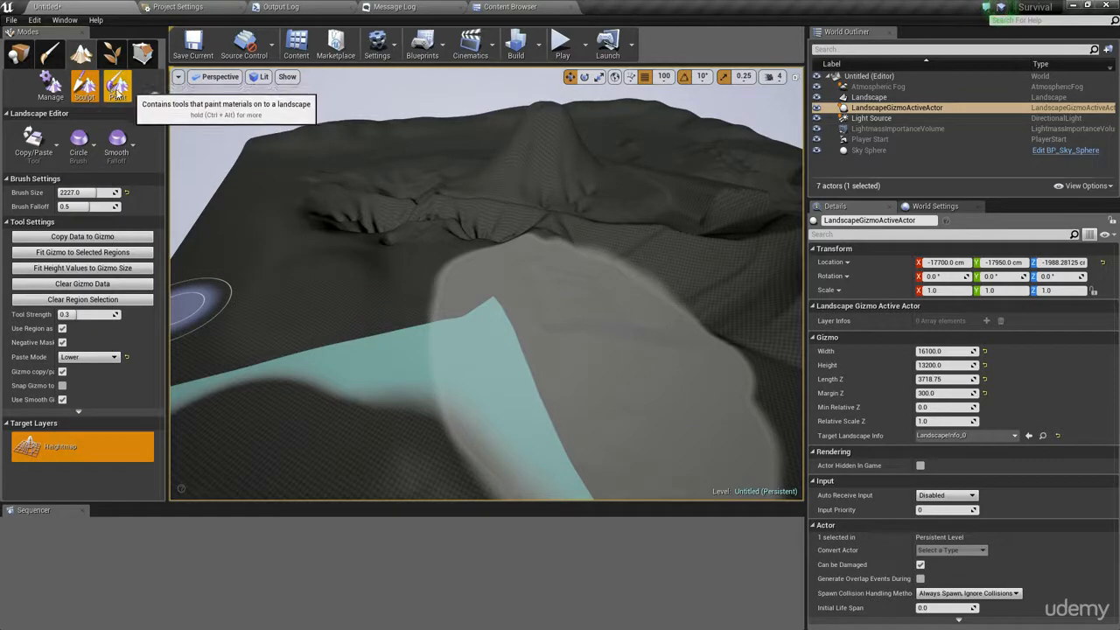
{"action": "left_click", "coordinate": [118, 87]}
{"action": "scroll", "coordinate": [575, 313], "scroll_direction": "up", "scroll_amount": 3}
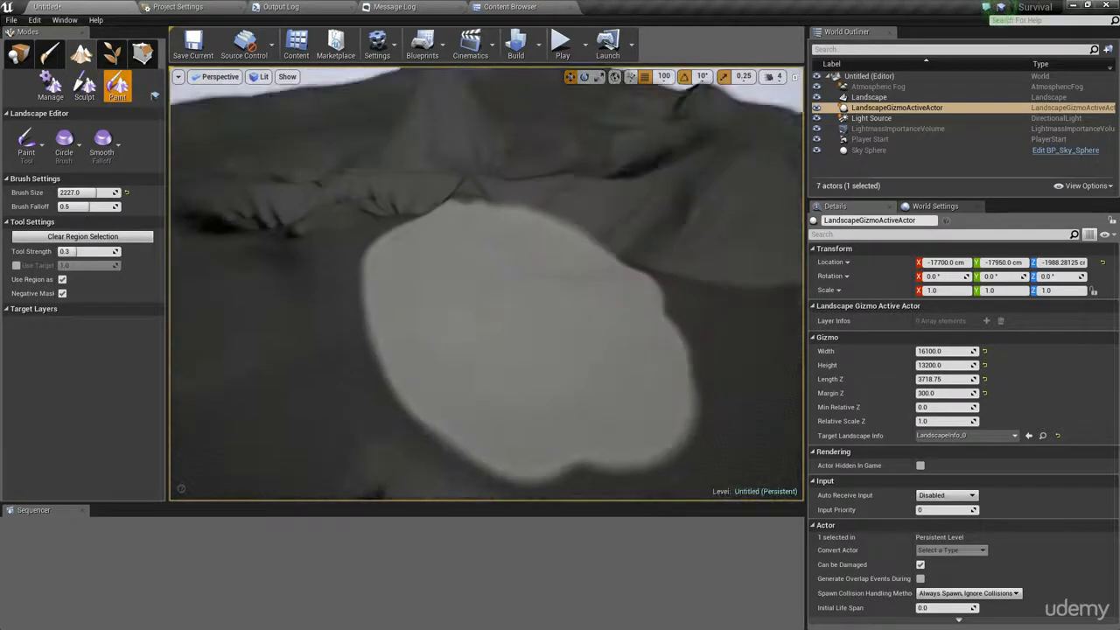
{"action": "right_click_drag", "start_coordinate": [479, 283], "coordinate": [479, 263]}
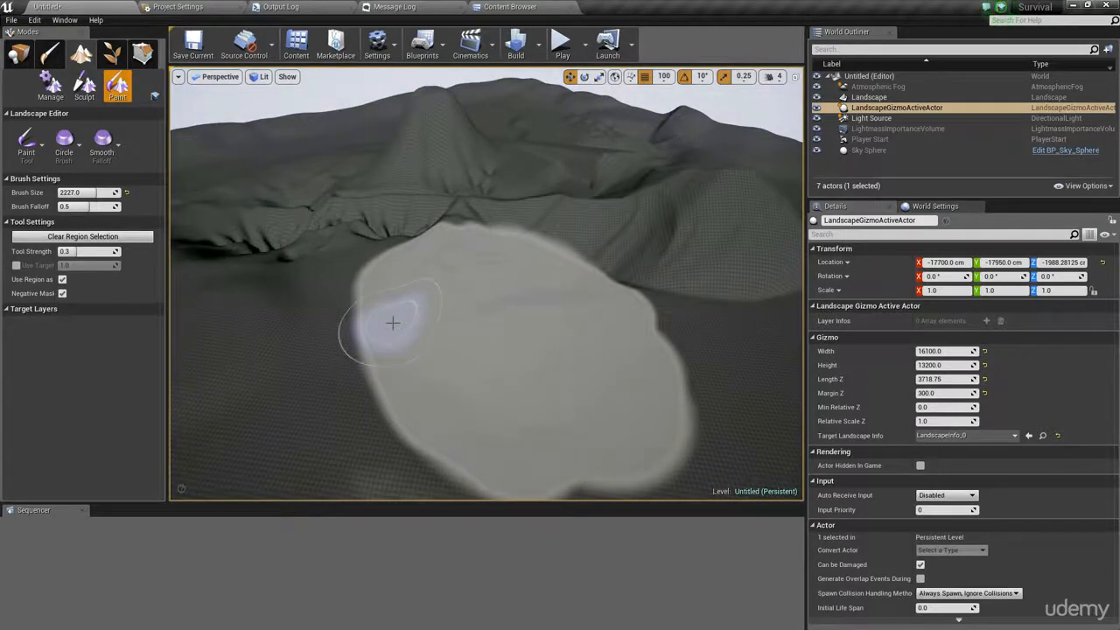
{"action": "right_click_drag", "start_coordinate": [393, 323], "coordinate": [333, 326]}
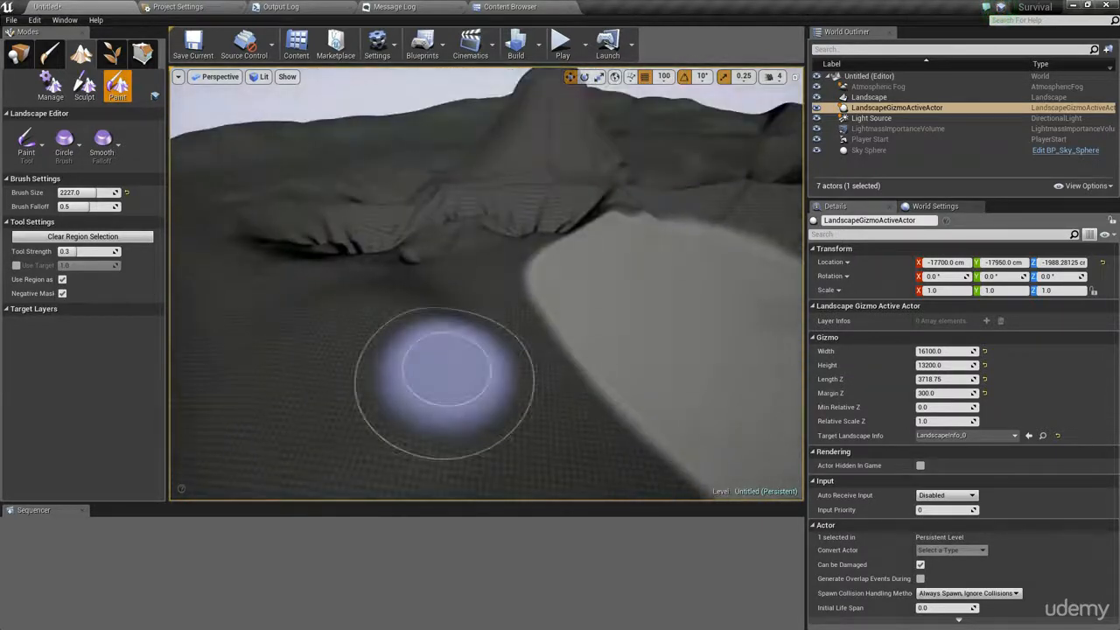